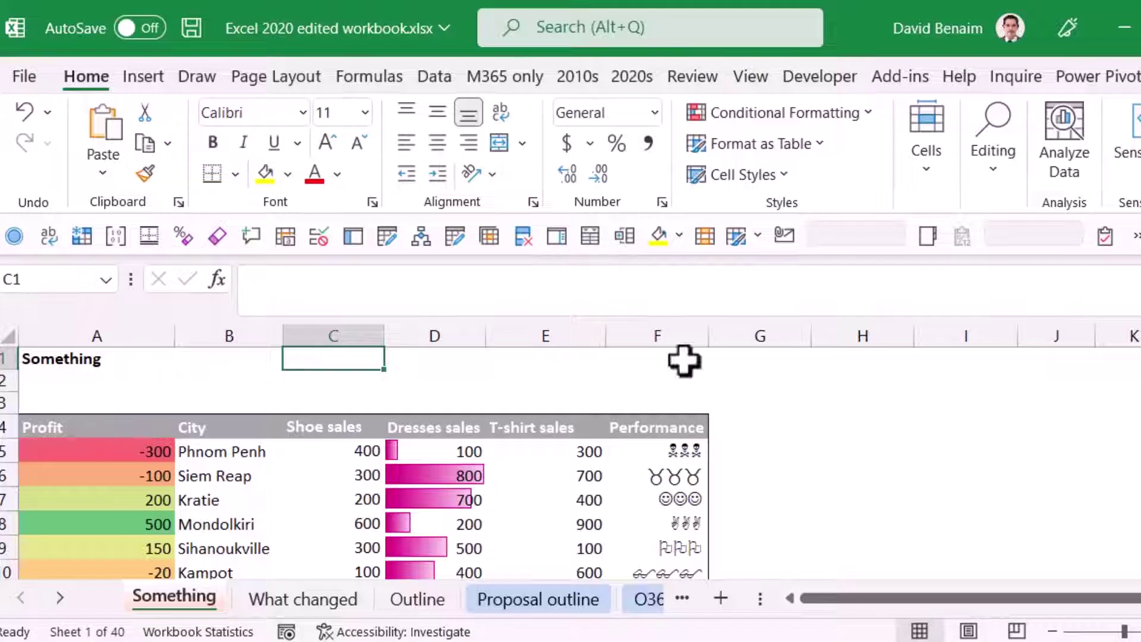
Enter =SHEET() in cell D1 and test it by moving the Something sheet after What changed and back
{"action": "key", "text": "Right"}
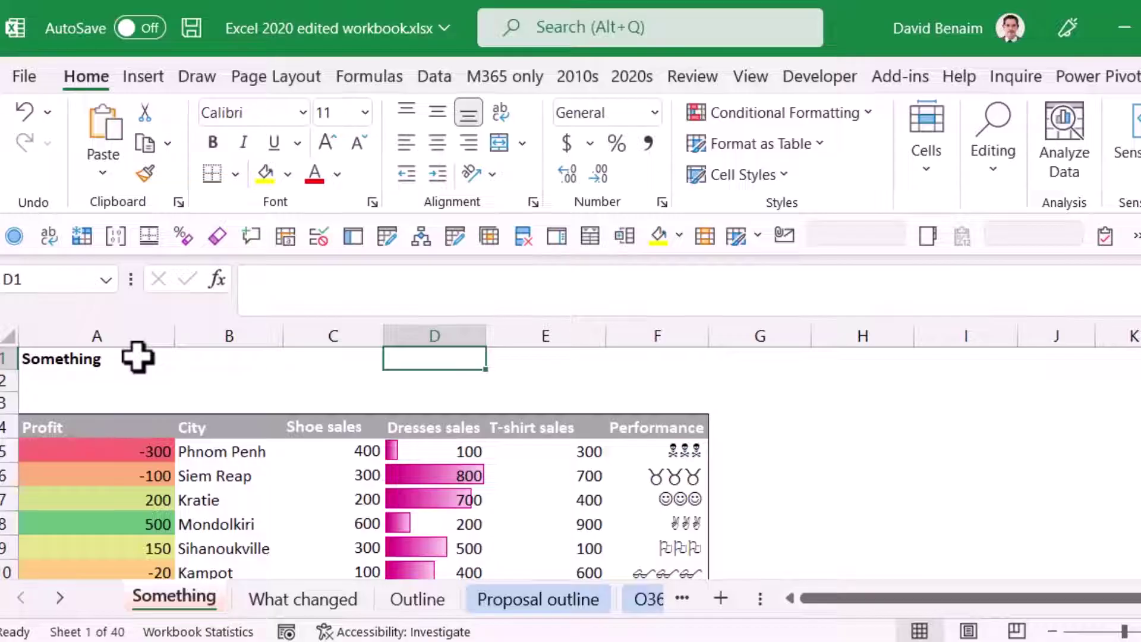
{"action": "type", "text": "=she"}
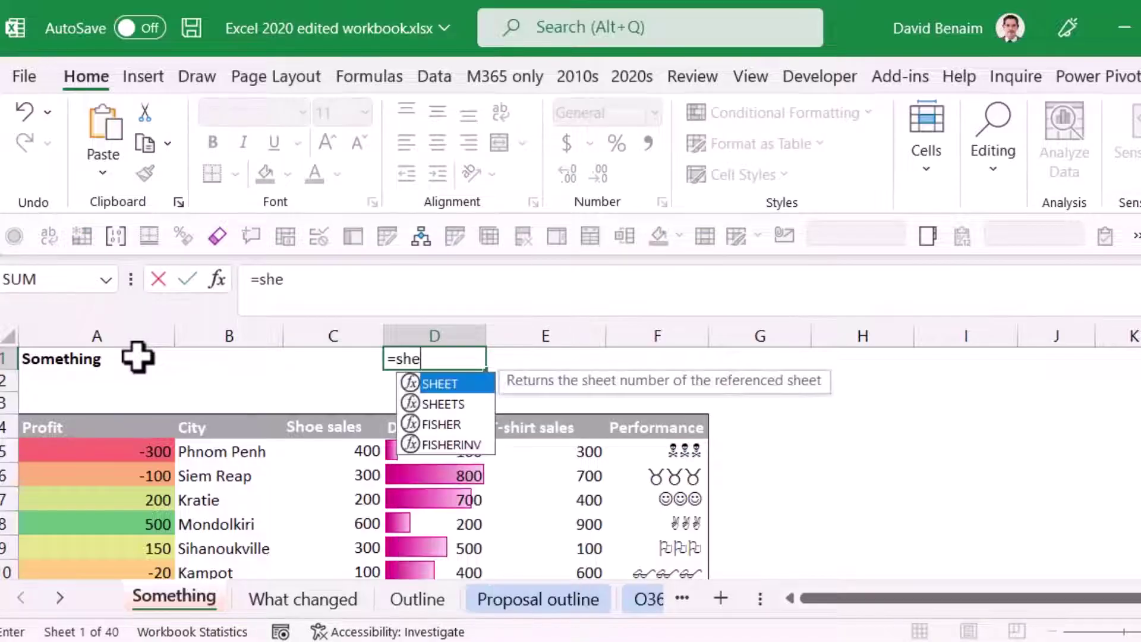
{"action": "key", "text": "Tab"}
{"action": "type", "text": ")"}
{"action": "key", "text": "ctrl+Return"}
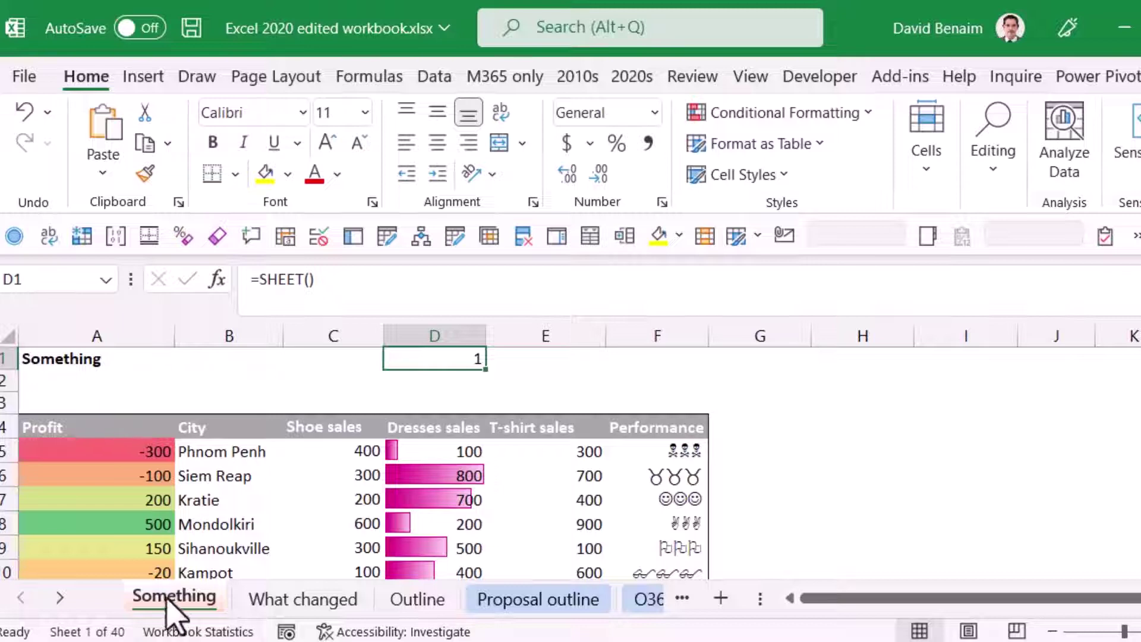
{"action": "left_click_drag", "start_coordinate": [167, 601], "coordinate": [444, 594]}
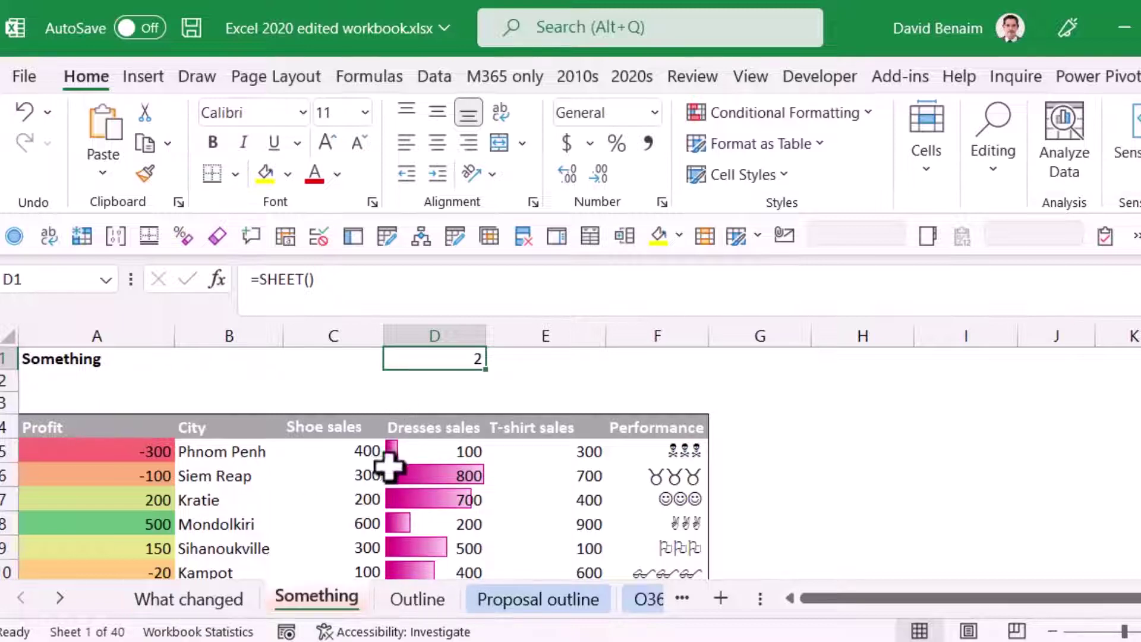
{"action": "left_click_drag", "start_coordinate": [330, 601], "coordinate": [157, 592]}
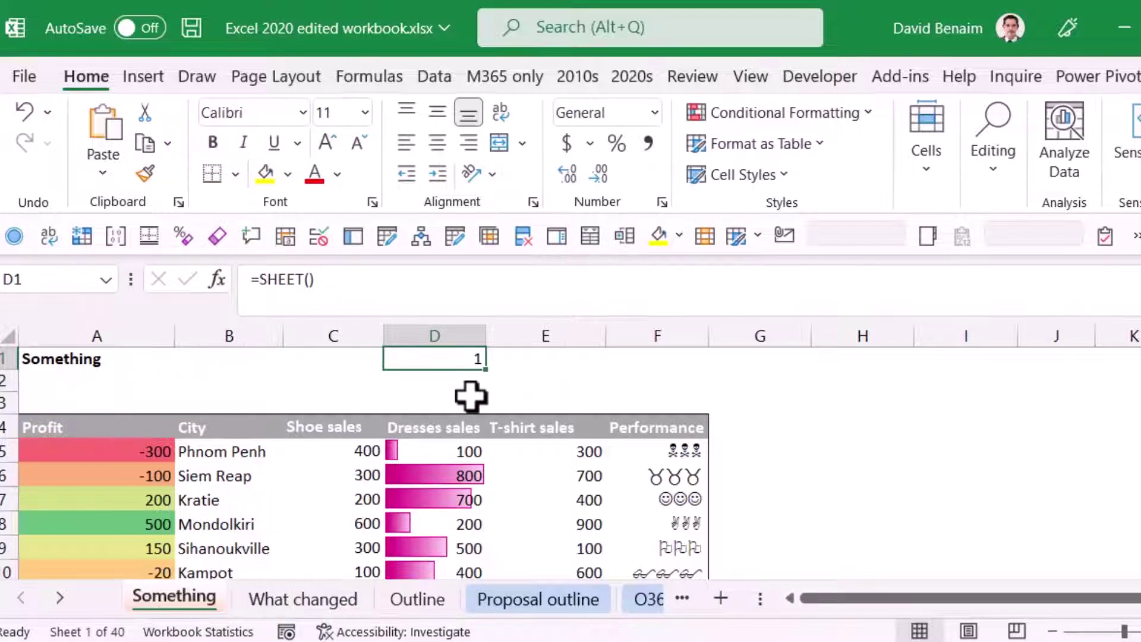
Replace the formula in cell D1 with =CELL("filename",A1)
{"action": "type", "text": "=cell"}
{"action": "key", "text": "Tab"}
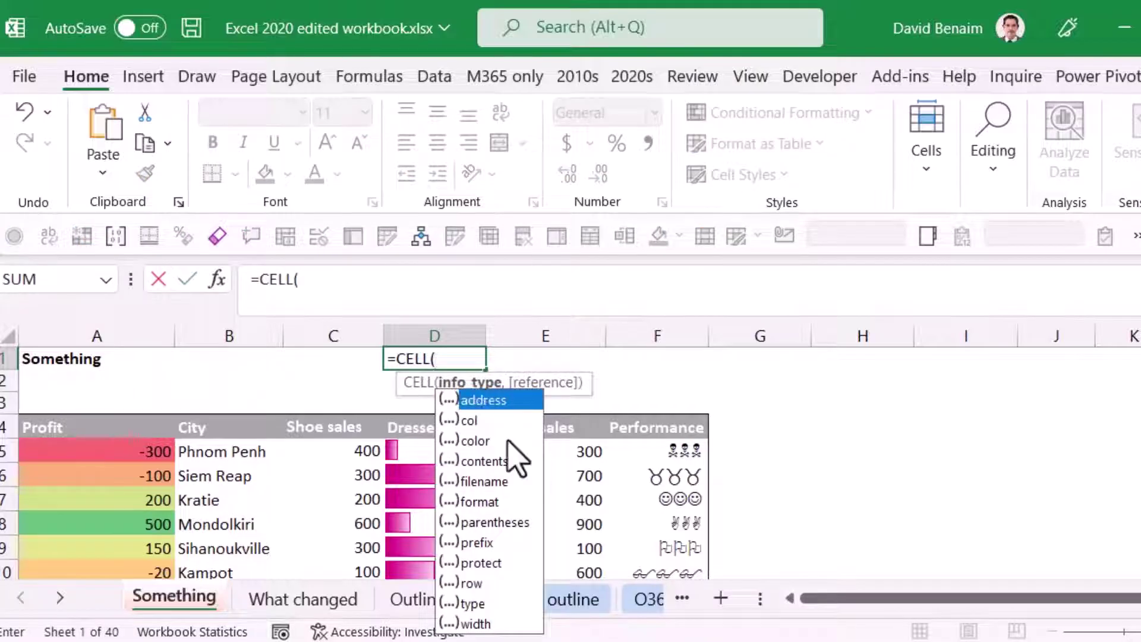
{"action": "left_click", "coordinate": [499, 481]}
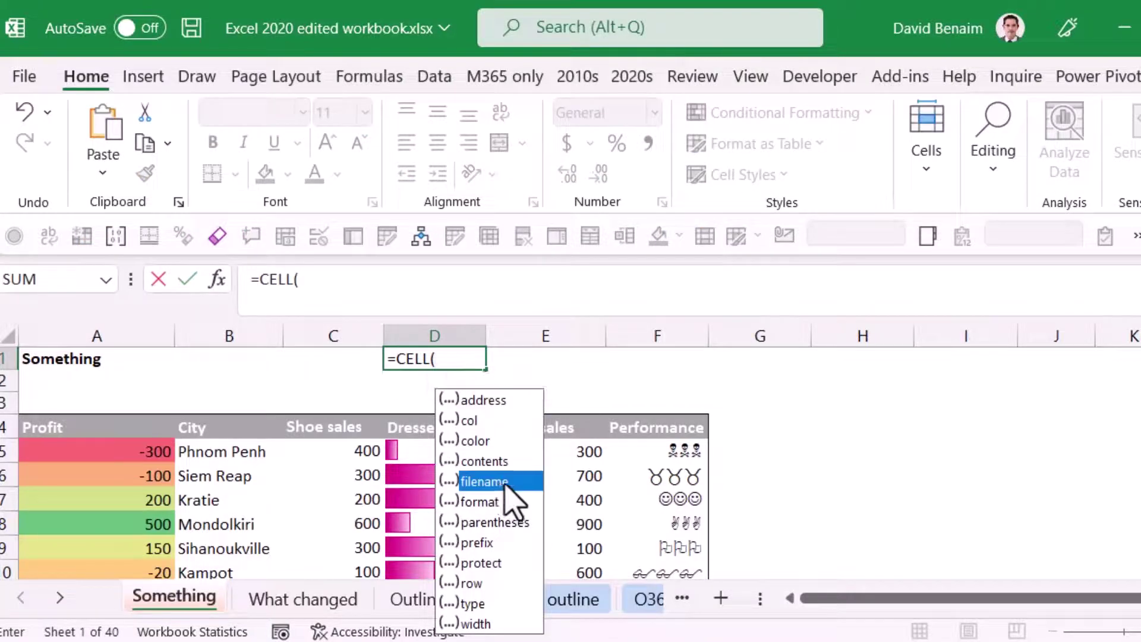
{"action": "double_click", "coordinate": [506, 483]}
{"action": "type", "text": ",A1)"}
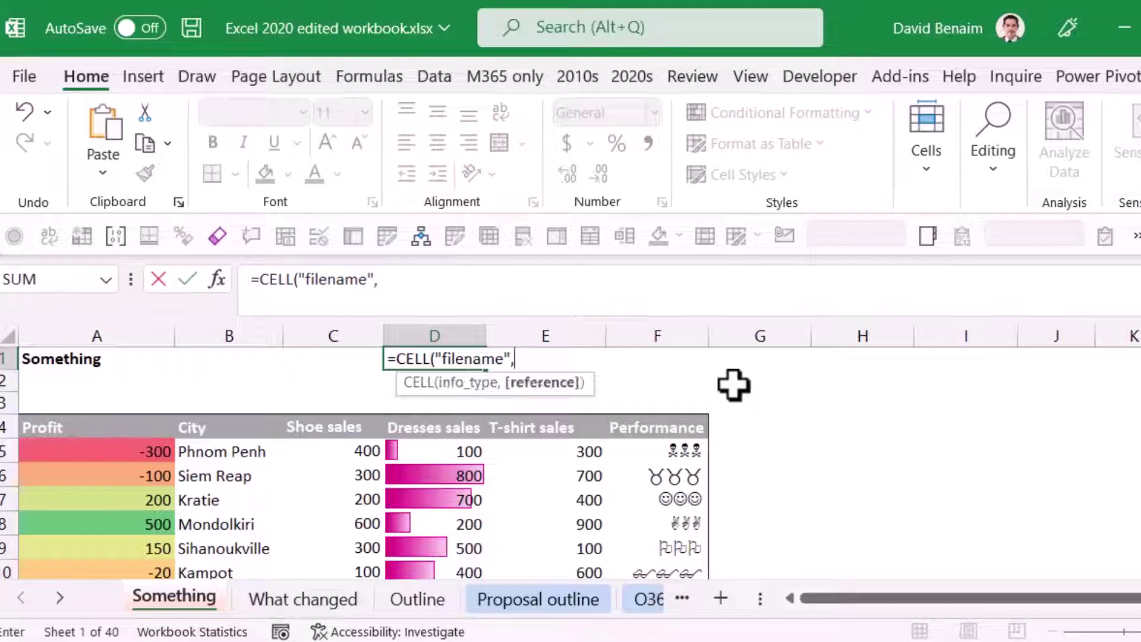
{"action": "left_click", "coordinate": [527, 359]}
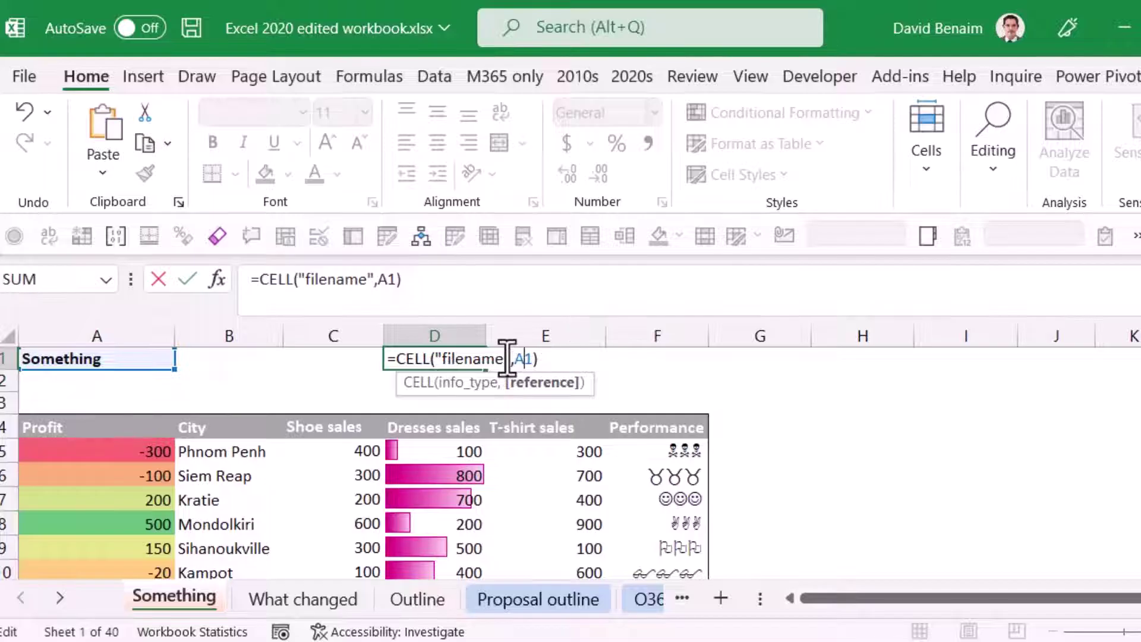
{"action": "key", "text": "Return"}
{"action": "key", "text": "Up"}
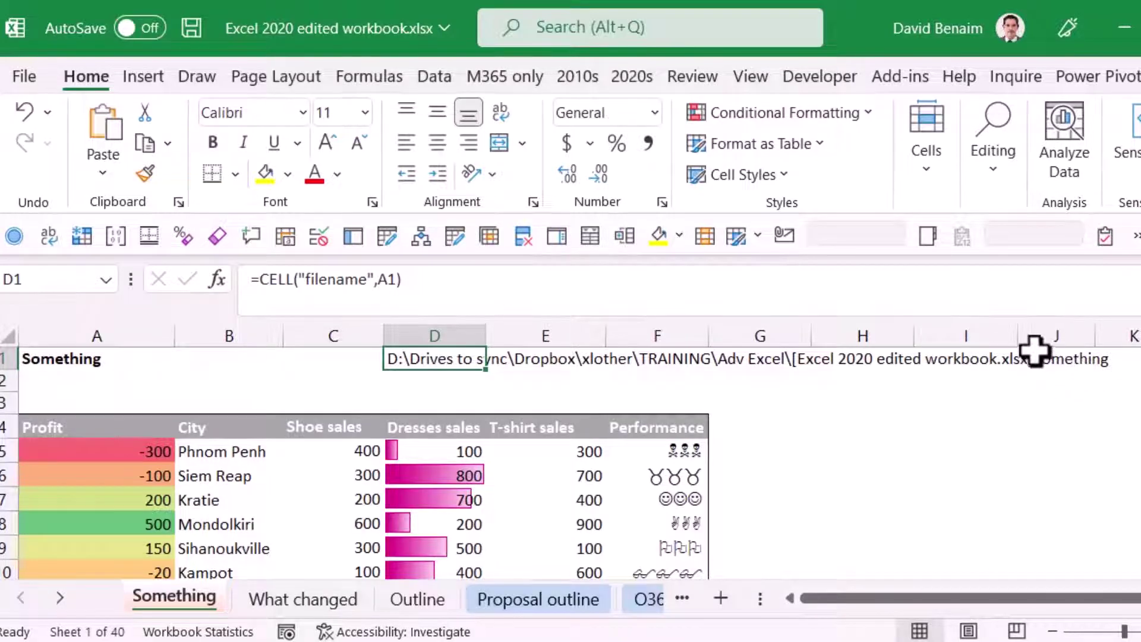
Rename the Something sheet to "Different thing" and check cells A1 and D1
{"action": "double_click", "coordinate": [175, 596]}
{"action": "type", "text": "Differe"}
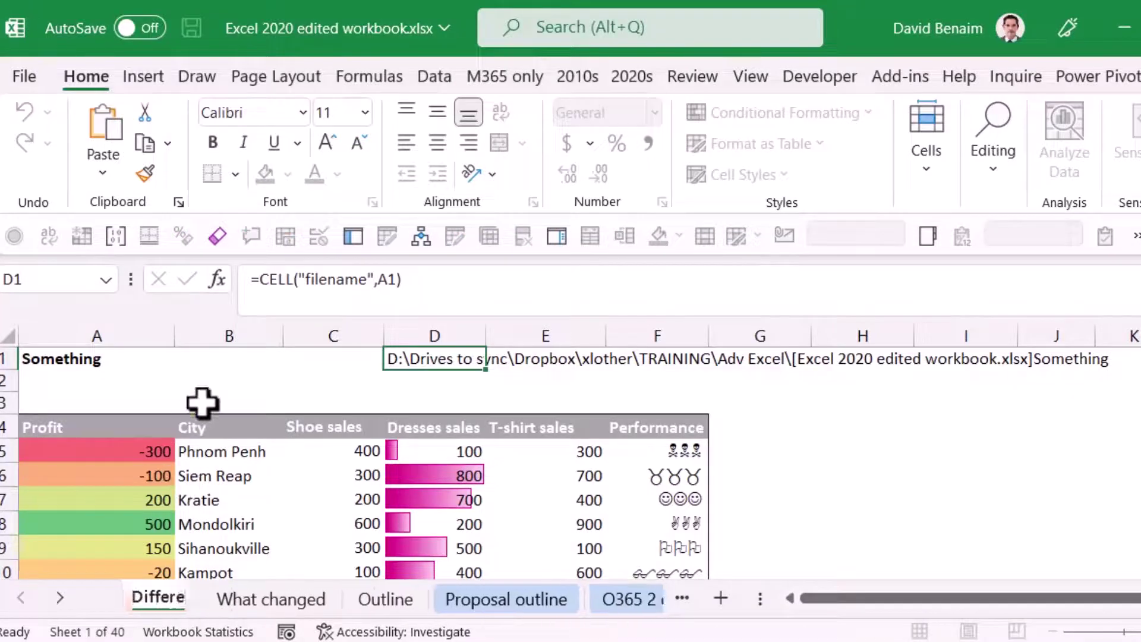
{"action": "type", "text": "nt thing"}
{"action": "key", "text": "Return"}
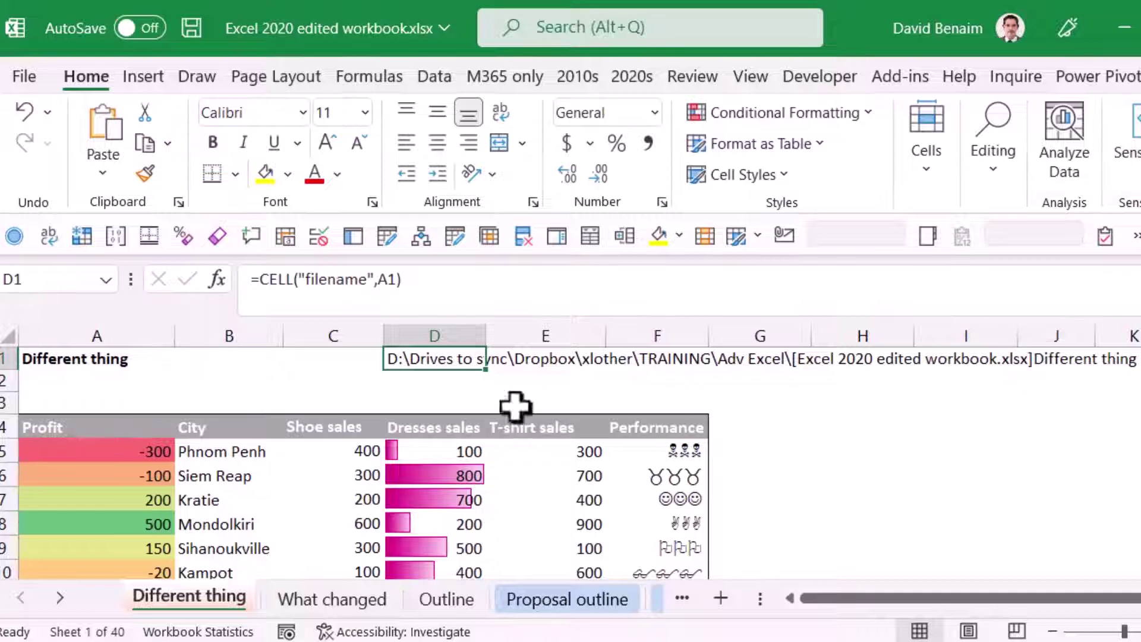
{"action": "left_click", "coordinate": [85, 362]}
{"action": "left_click", "coordinate": [410, 358]}
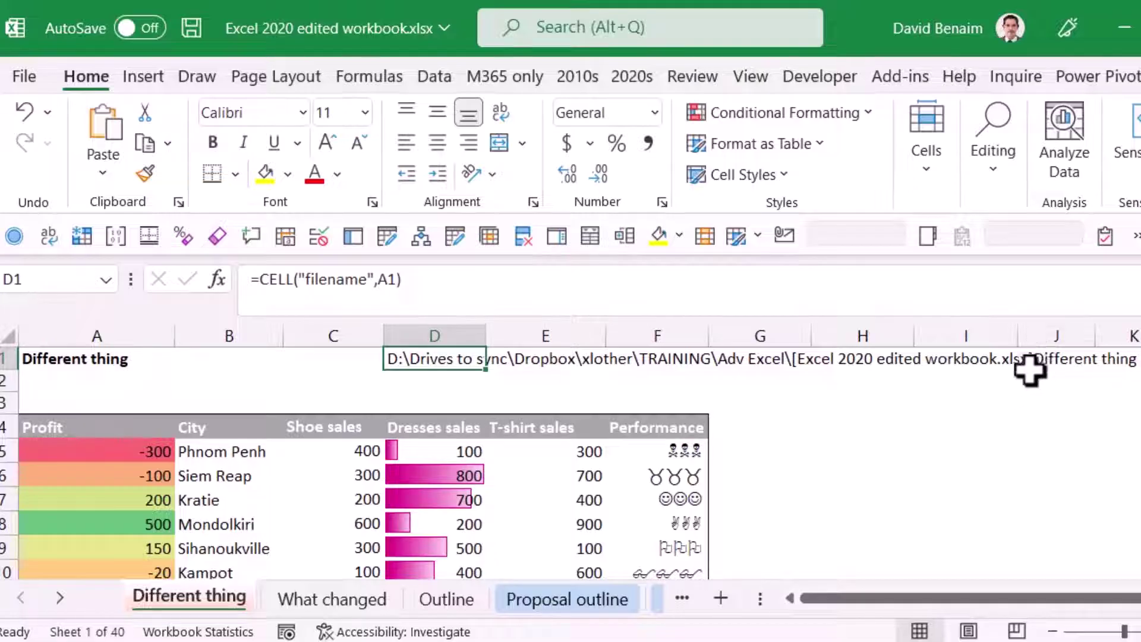
{"action": "left_click", "coordinate": [442, 383]}
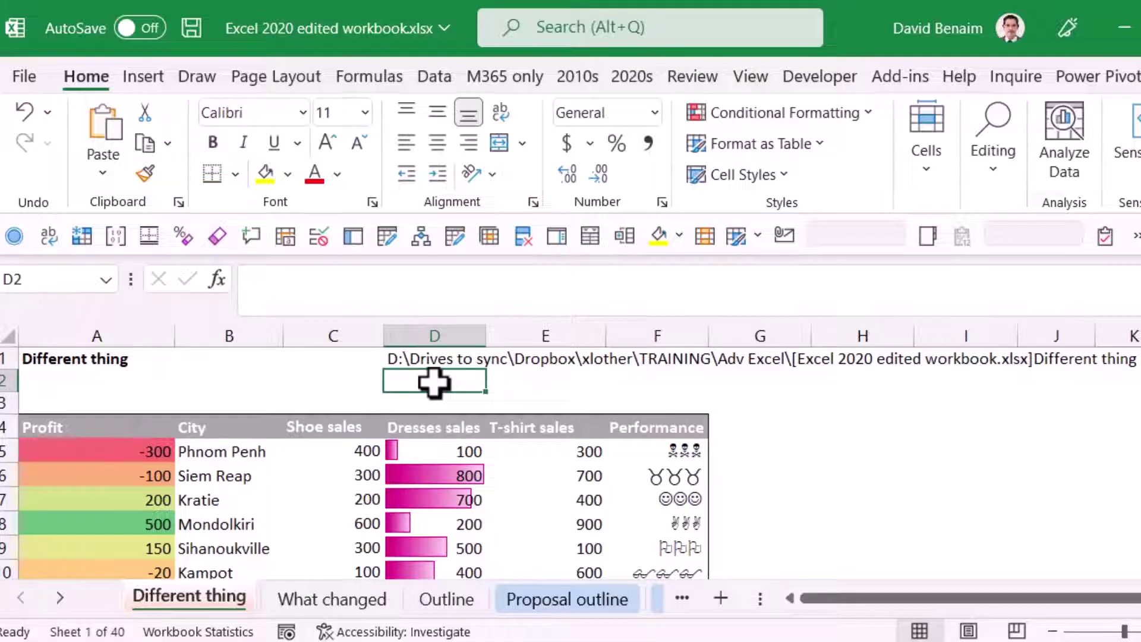
{"action": "type", "text": "=texta"}
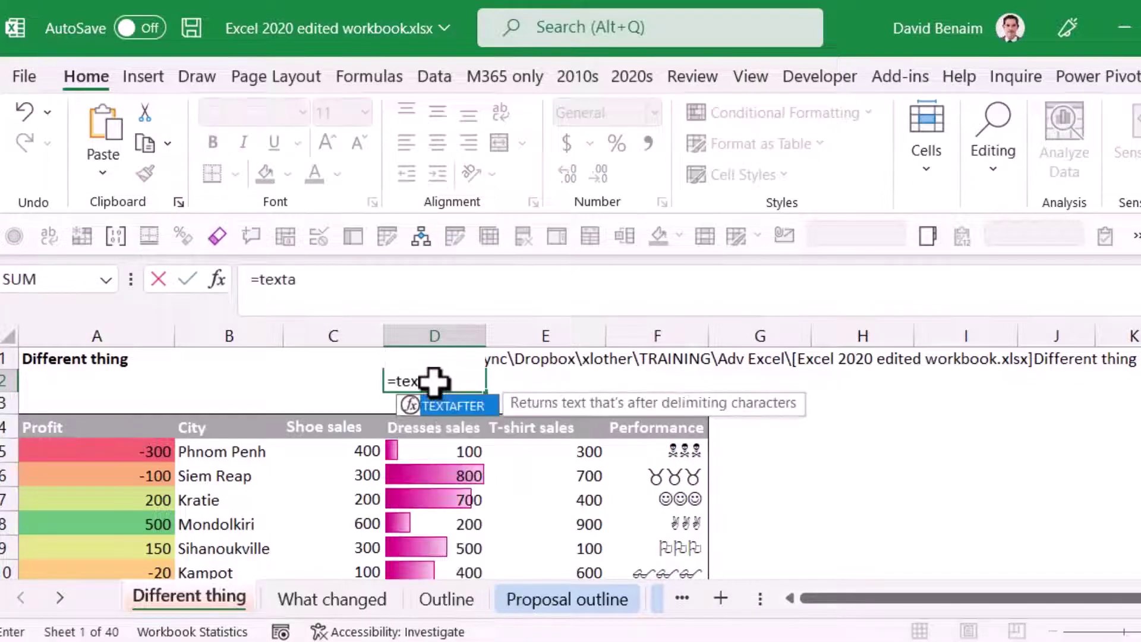
{"action": "key", "text": "Tab"}
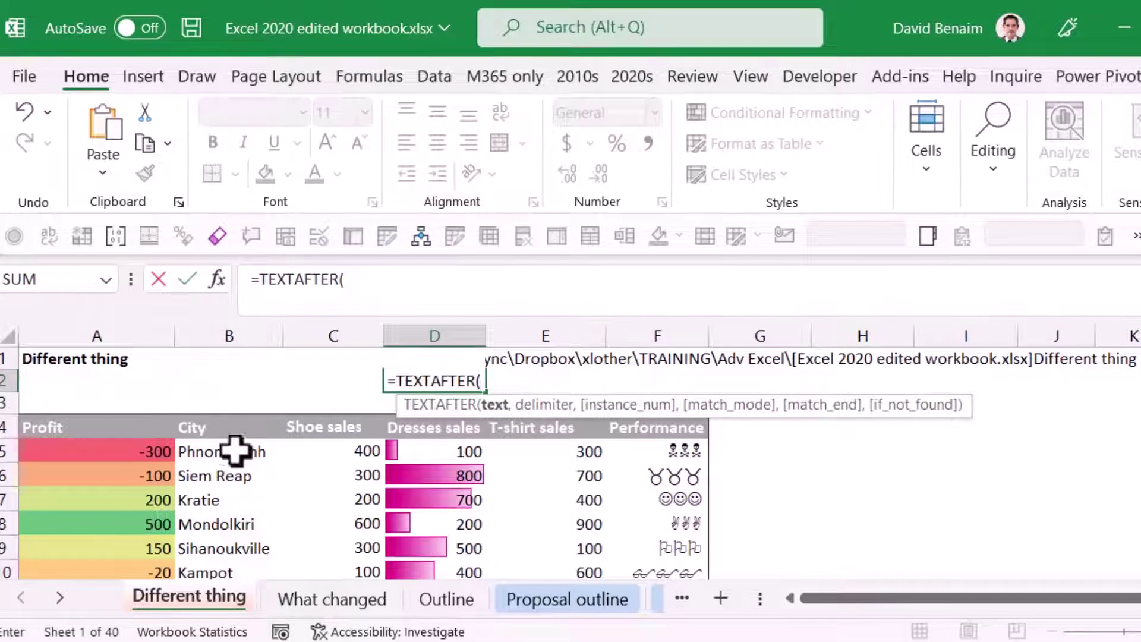
{"action": "key", "text": "Escape"}
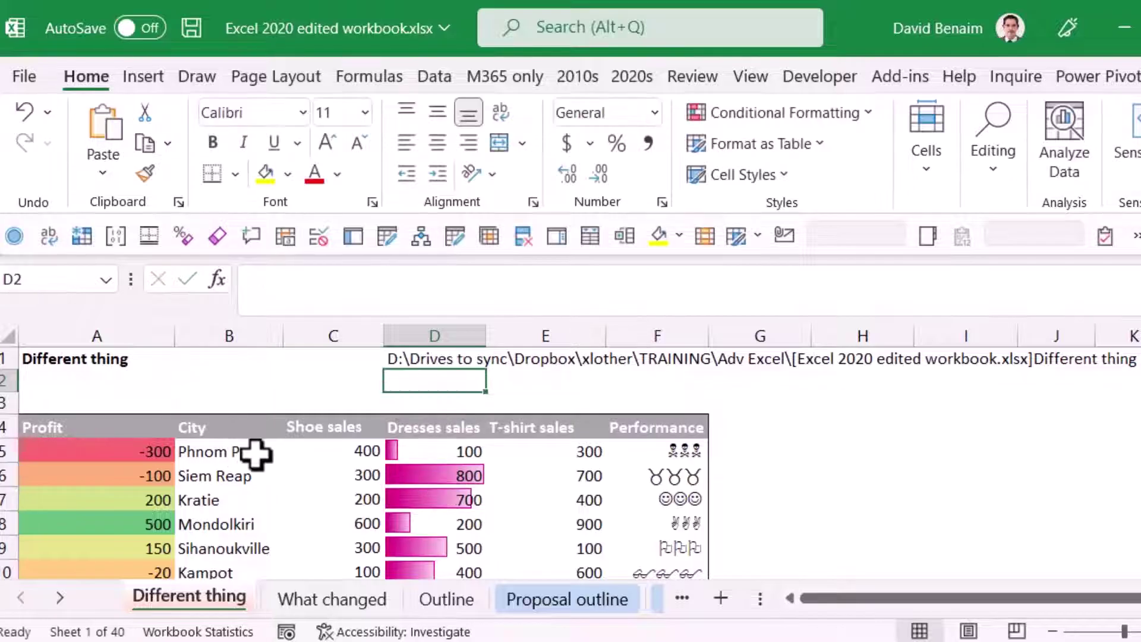
Enter =TEXTAFTER(B5," ") in cell G5 to extract the text after the space in the city name
{"action": "left_click", "coordinate": [749, 449]}
{"action": "type", "text": "=texta"}
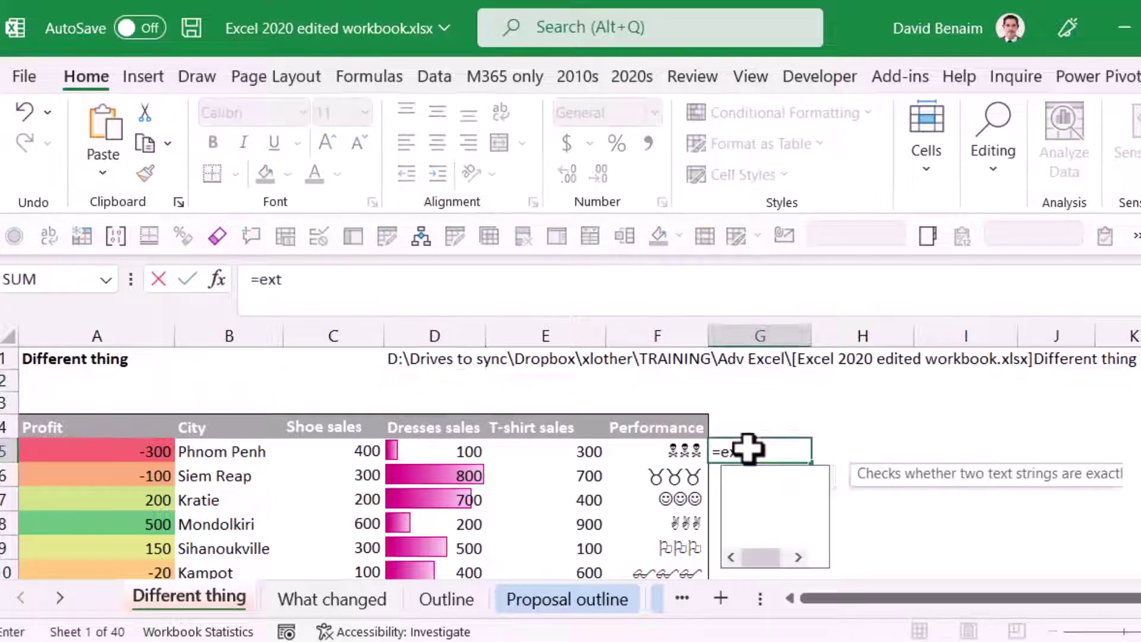
{"action": "key", "text": "Tab"}
{"action": "left_click", "coordinate": [281, 453]}
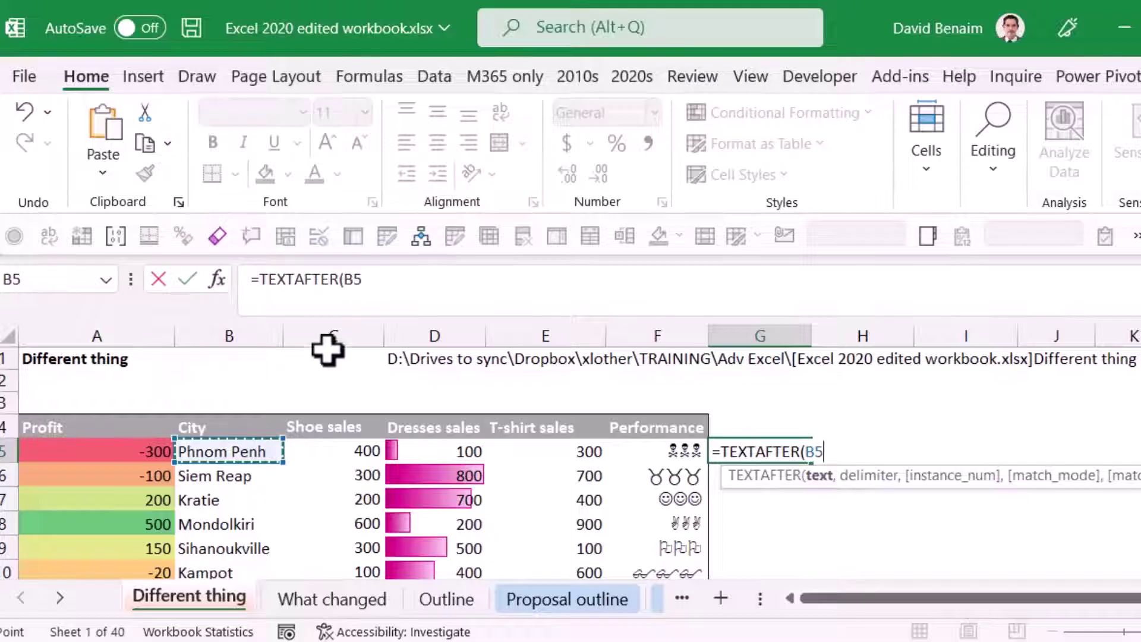
{"action": "type", "text": ","}
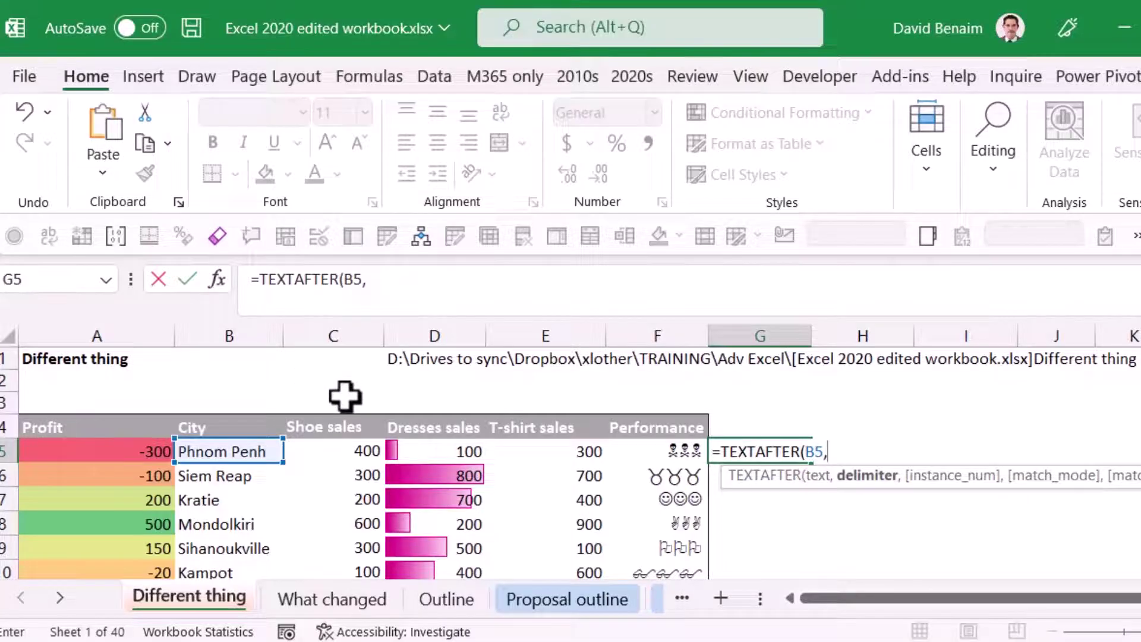
{"action": "type", "text": "\" \")"}
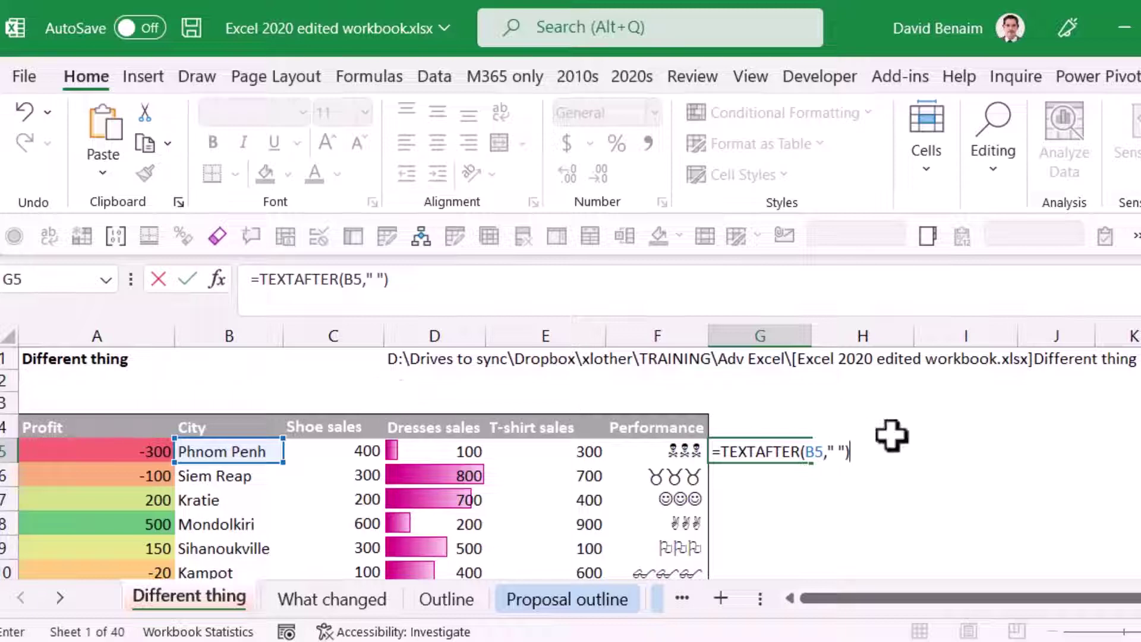
{"action": "key", "text": "ctrl+Return"}
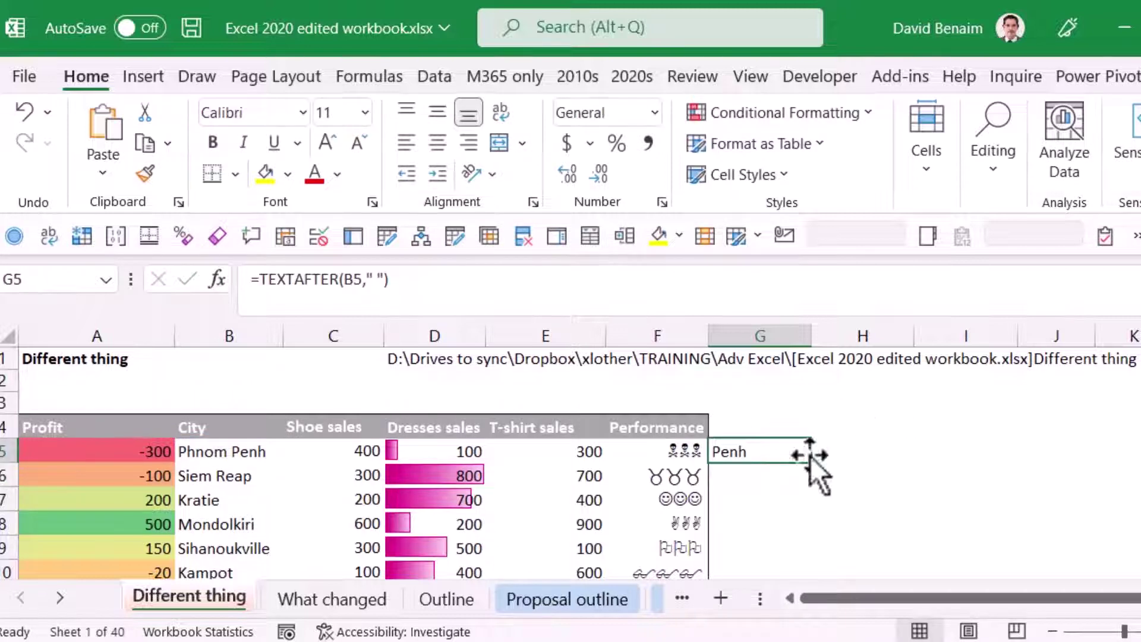
Fill the TEXTAFTER formula from G5 down to G8, inspect the copied cells, and undo the fill
{"action": "left_click_drag", "start_coordinate": [810, 469], "coordinate": [795, 527]}
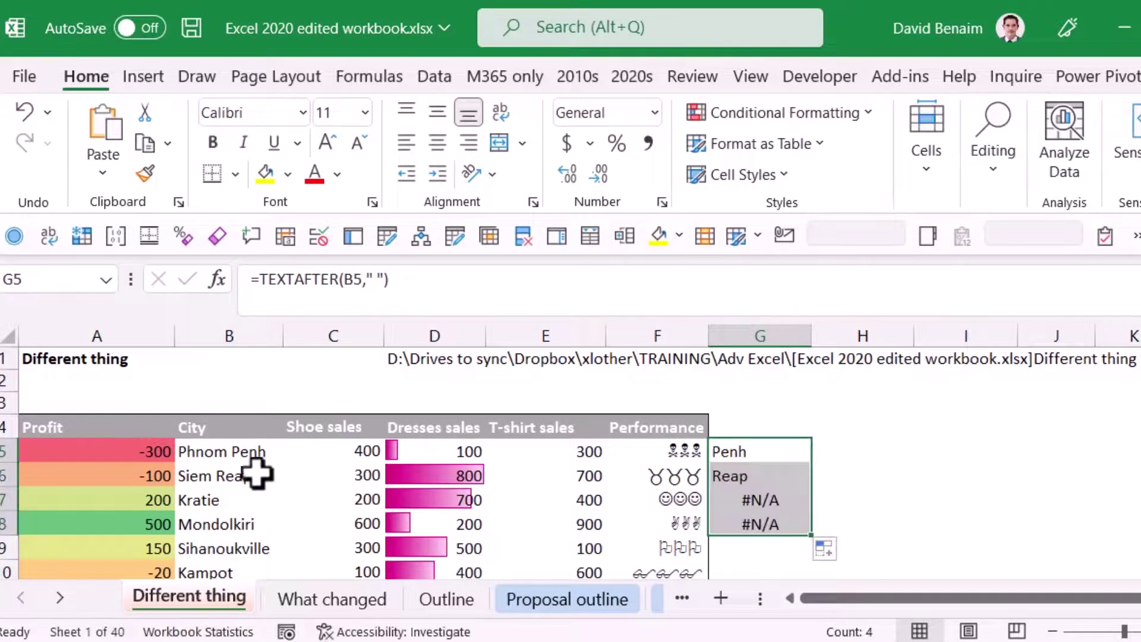
{"action": "left_click", "coordinate": [255, 474]}
{"action": "left_click", "coordinate": [257, 500]}
{"action": "left_click", "coordinate": [763, 502]}
{"action": "left_click", "coordinate": [761, 519]}
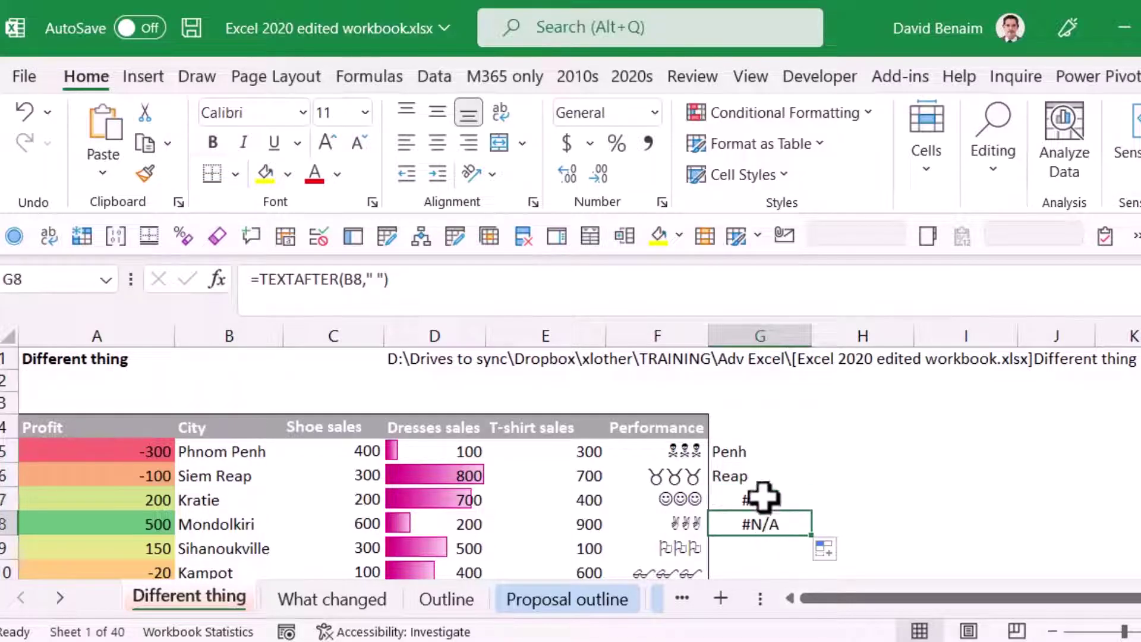
{"action": "left_click", "coordinate": [762, 455]}
{"action": "key", "text": "ctrl+z"}
Extend the G5 formula to =TEXTAFTER(B5," ",,,,B5) so the city name is returned when no space is found
{"action": "double_click", "coordinate": [767, 453]}
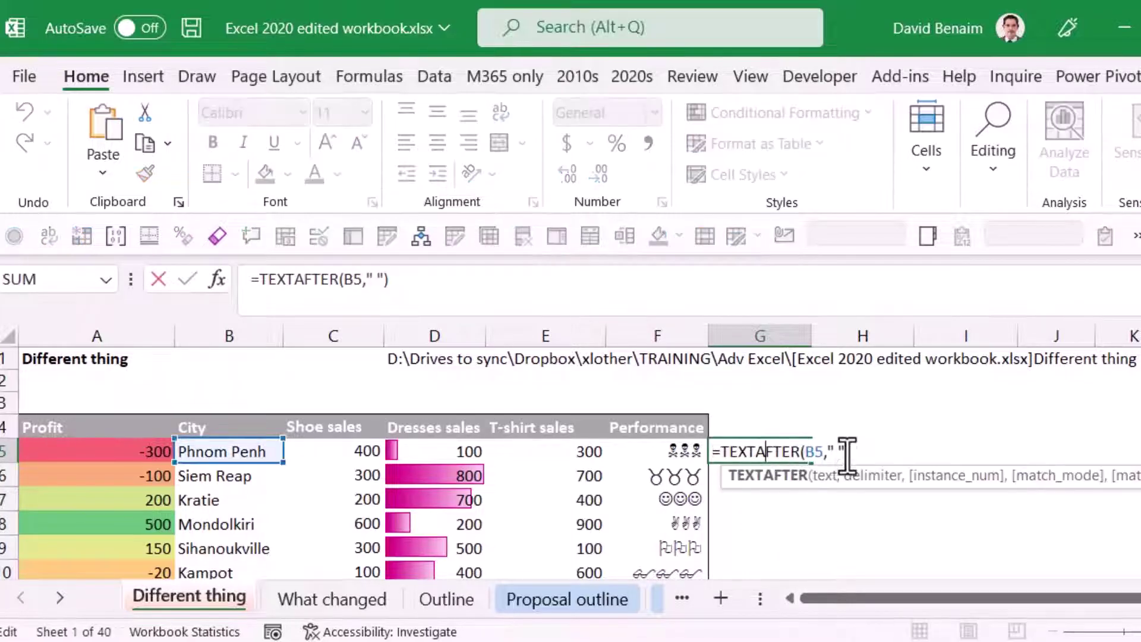
{"action": "left_click", "coordinate": [847, 453]}
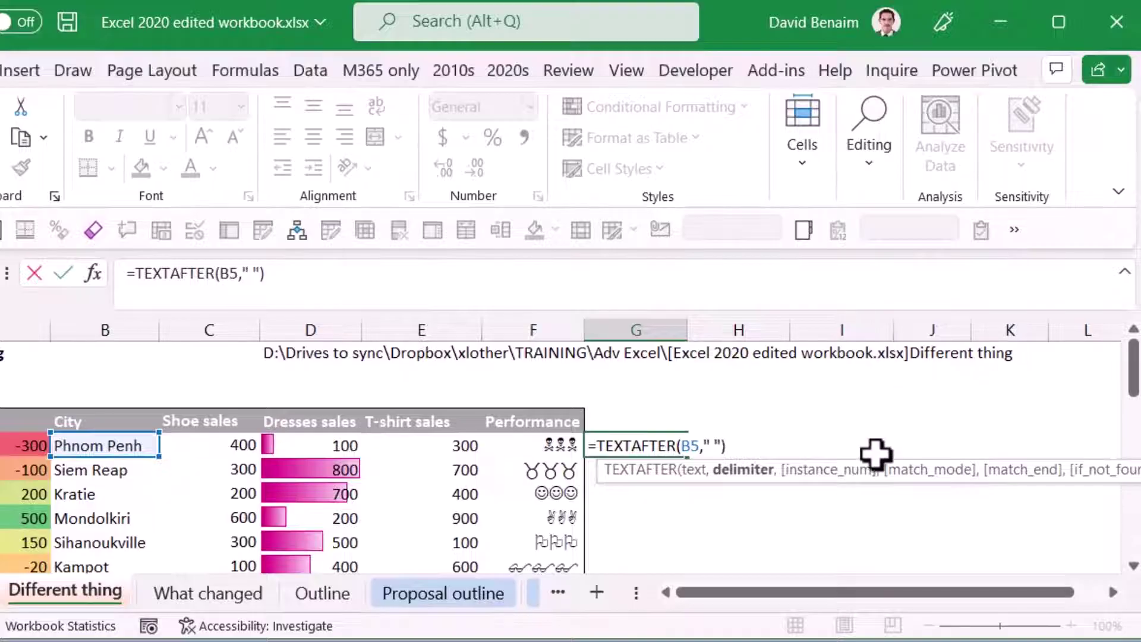
{"action": "type", "text": ",,,"}
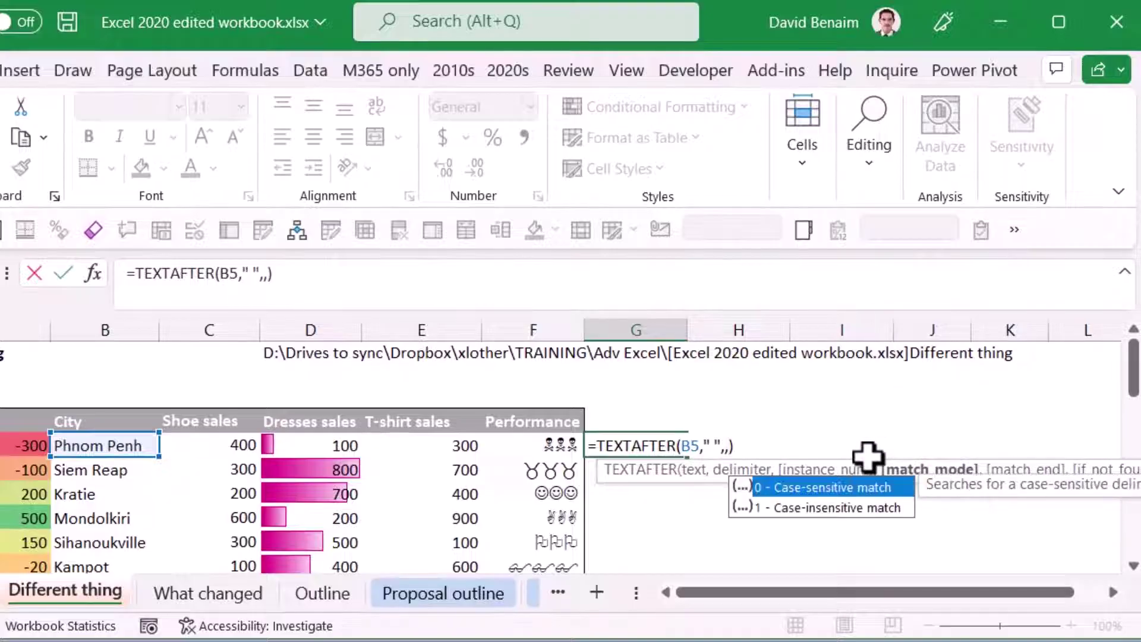
{"action": "type", "text": ","}
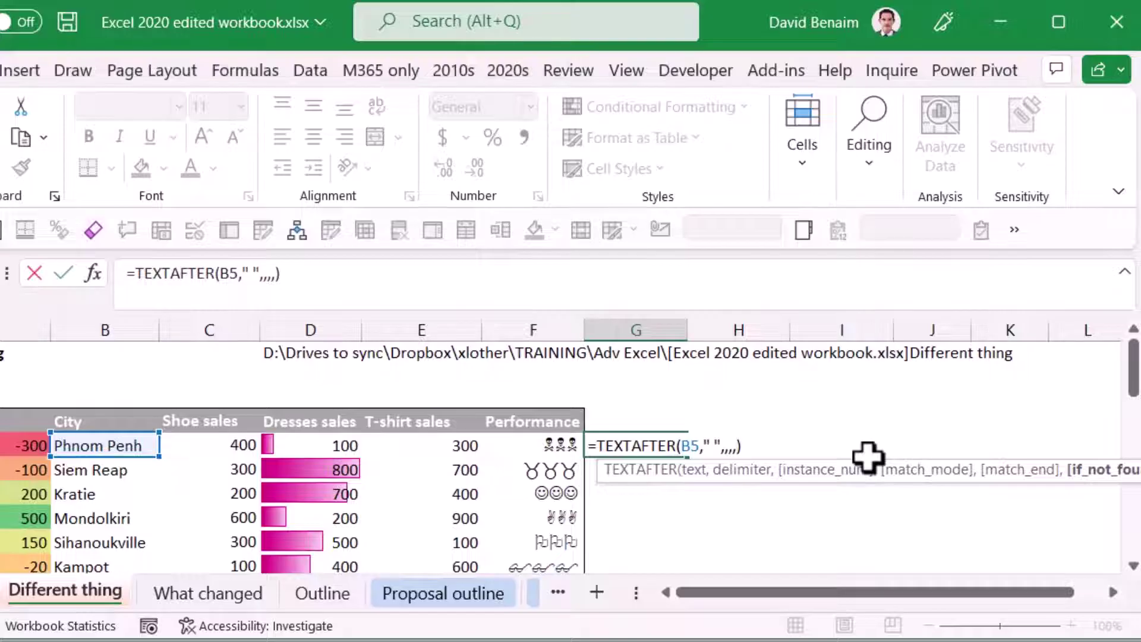
{"action": "left_click", "coordinate": [101, 447]}
{"action": "key", "text": "Return"}
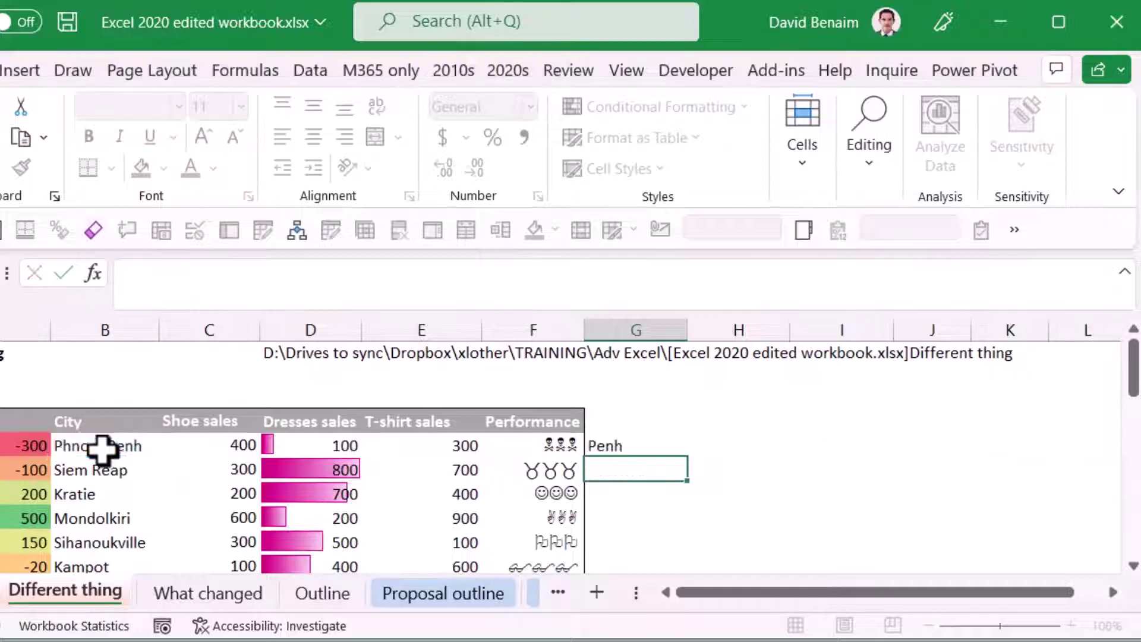
Fill the updated TEXTAFTER formula from G5 down to G10
{"action": "key", "text": "Up"}
{"action": "left_click_drag", "start_coordinate": [690, 463], "coordinate": [669, 499]}
{"action": "scroll", "coordinate": [644, 403], "scroll_direction": "up", "scroll_amount": 1}
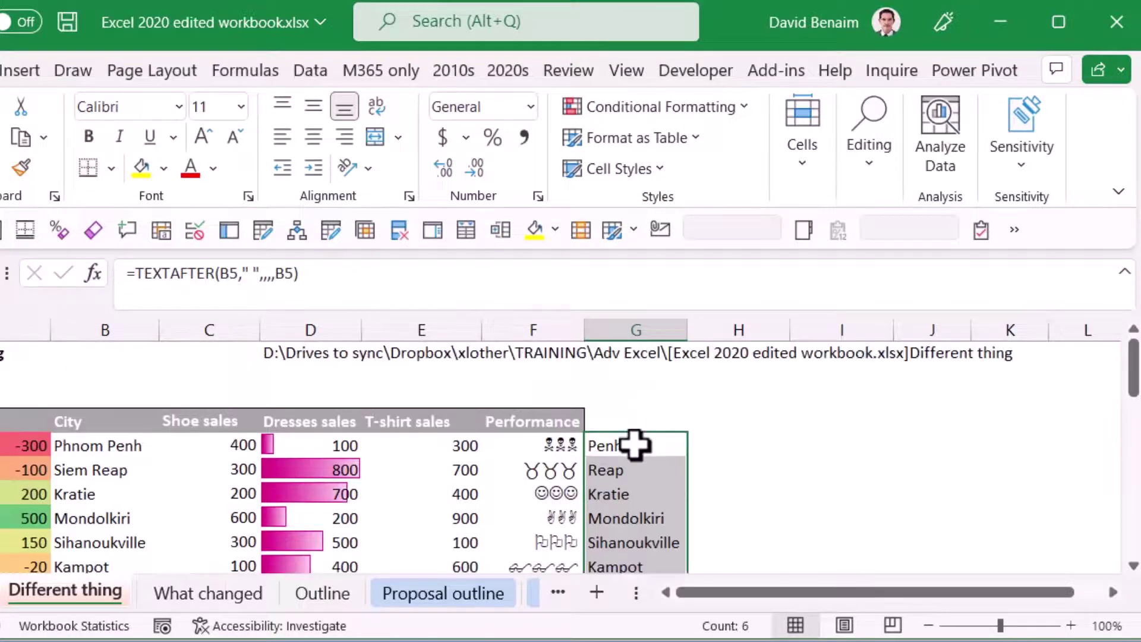
Wrap the D1 formula in TEXTAFTER with "]" as delimiter, giving =TEXTAFTER(CELL("filename",A1),"]")
{"action": "left_click", "coordinate": [307, 372]}
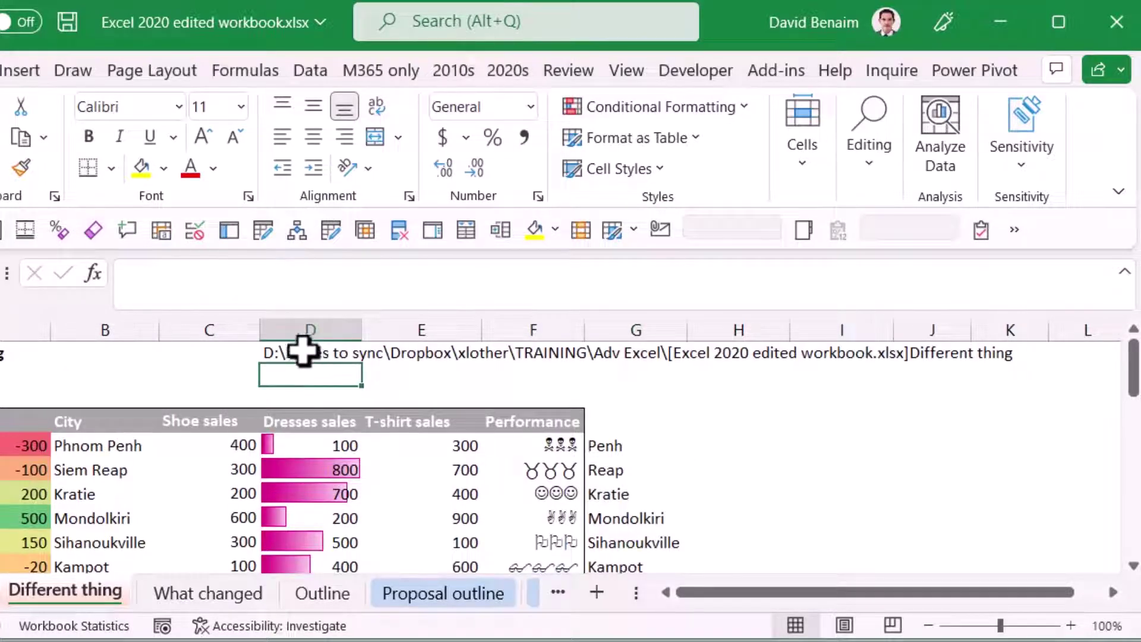
{"action": "left_click", "coordinate": [303, 351]}
{"action": "left_click", "coordinate": [136, 273]}
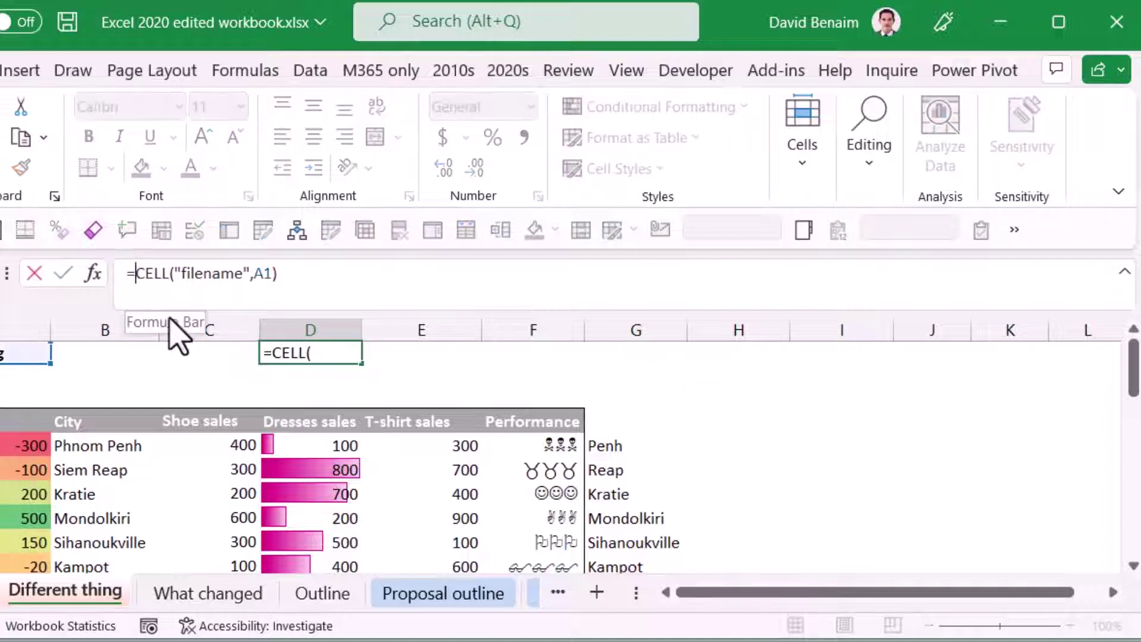
{"action": "type", "text": "texta"}
{"action": "double_click", "coordinate": [158, 331]}
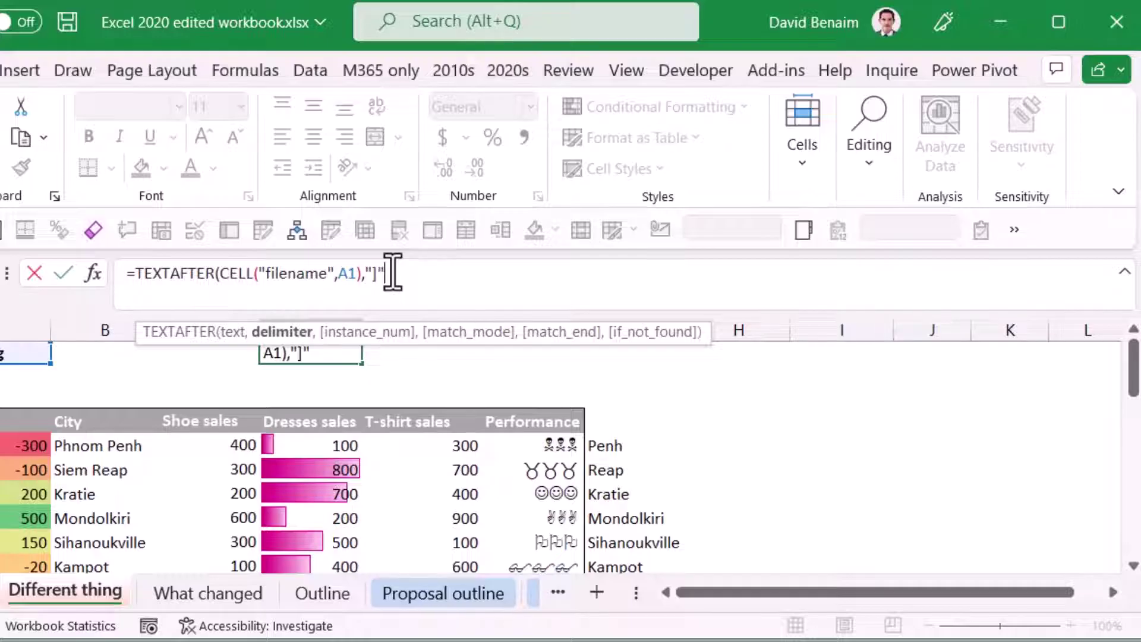
{"action": "type", "text": ",\"]\")"}
{"action": "key", "text": "ctrl+Return"}
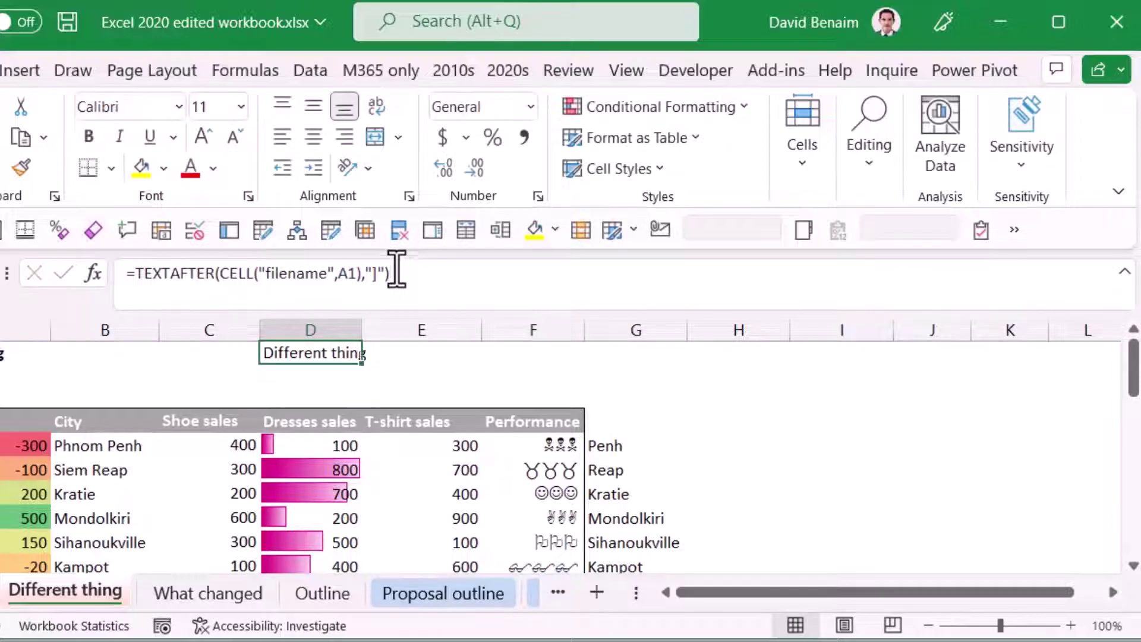
Rename the Different thing sheet to "Prove" to test the sheet-name formula
{"action": "double_click", "coordinate": [101, 591]}
{"action": "type", "text": "Prove"}
{"action": "key", "text": "Return"}
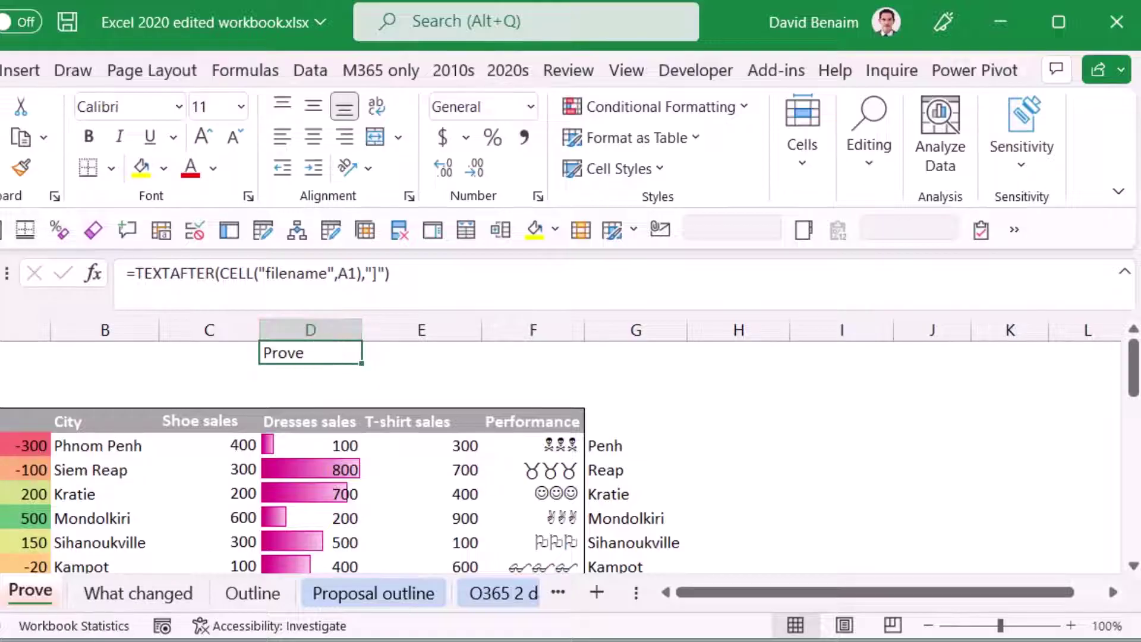
Go to cell A1 and group all sheets from Prove through Images in Excel
{"action": "key", "text": "ctrl+Home"}
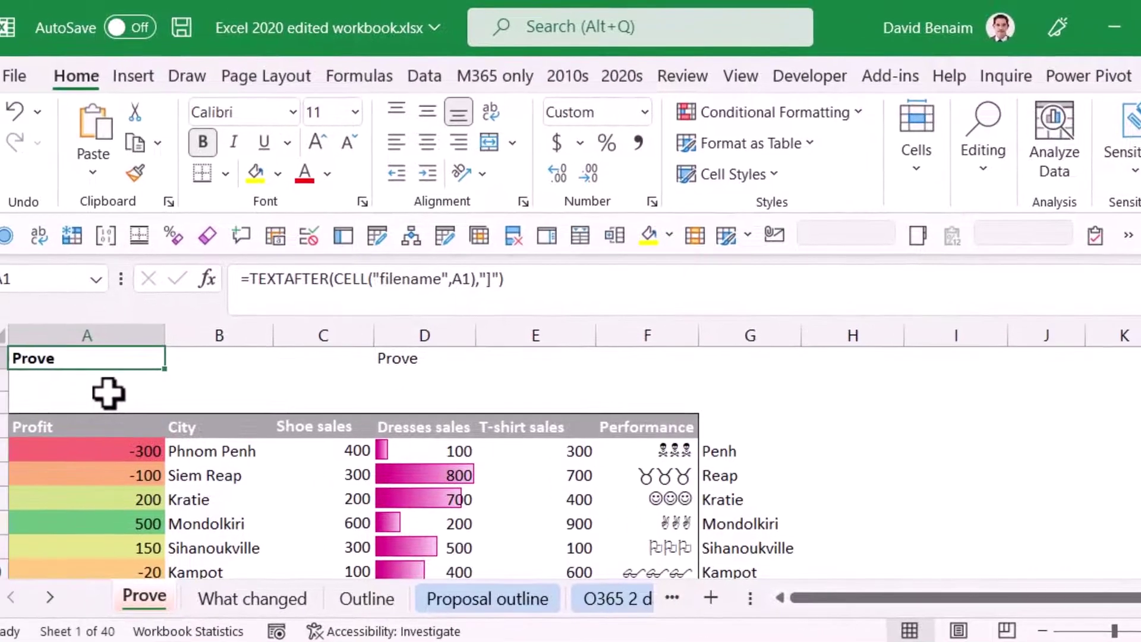
{"action": "left_click", "coordinate": [65, 597], "text": "ctrl"}
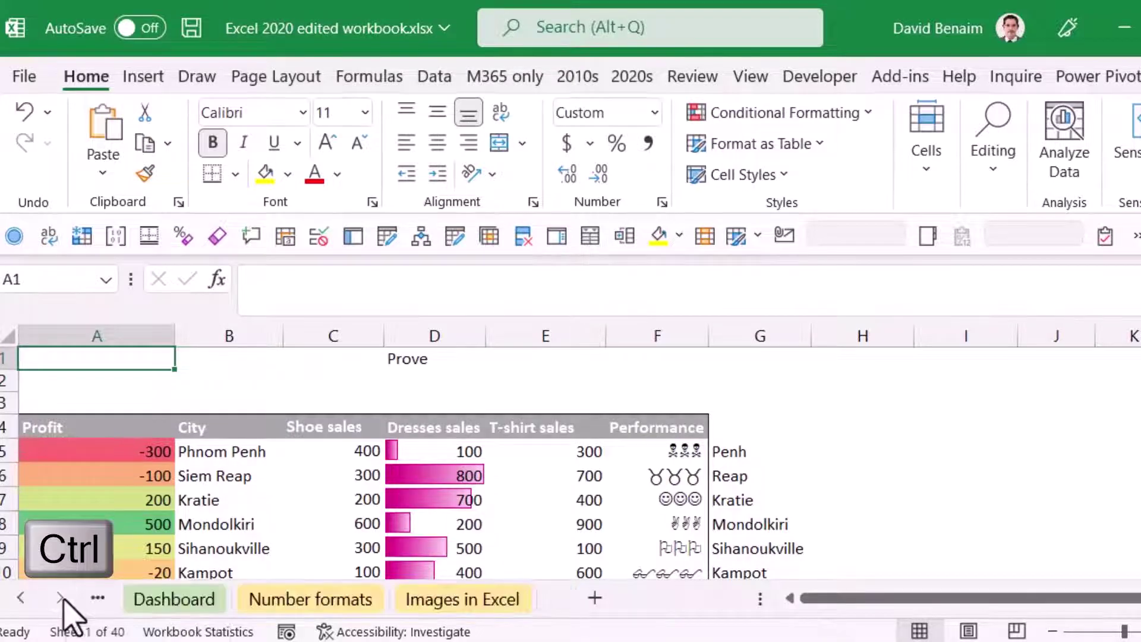
{"action": "key", "text": "shift"}
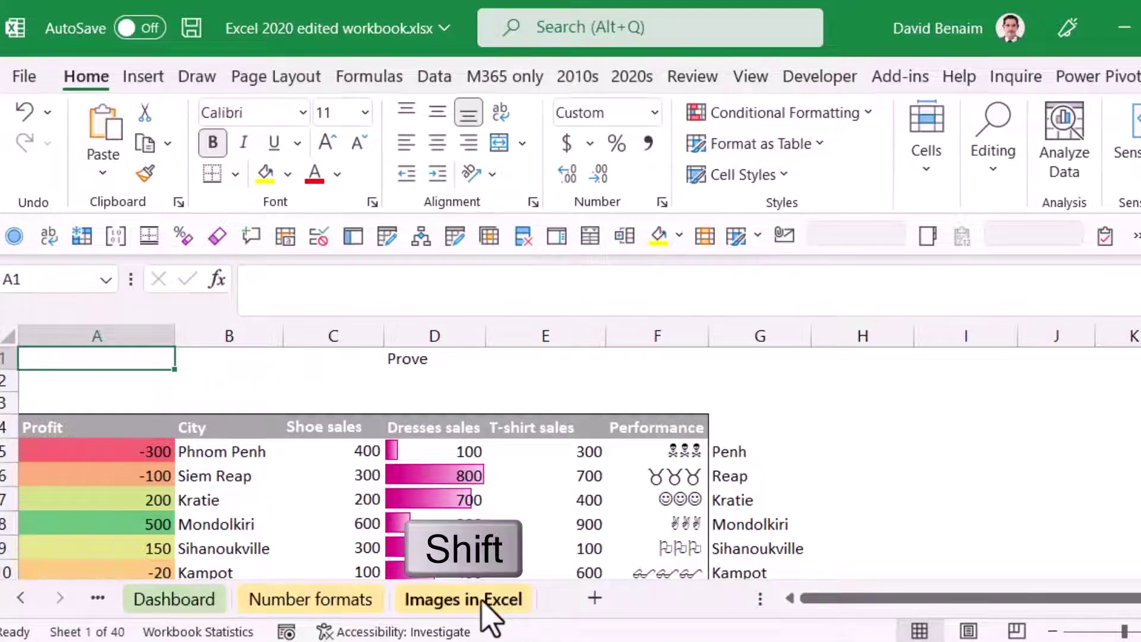
{"action": "left_click", "coordinate": [482, 599], "text": "shift"}
{"action": "left_click", "coordinate": [24, 599], "text": "shift"}
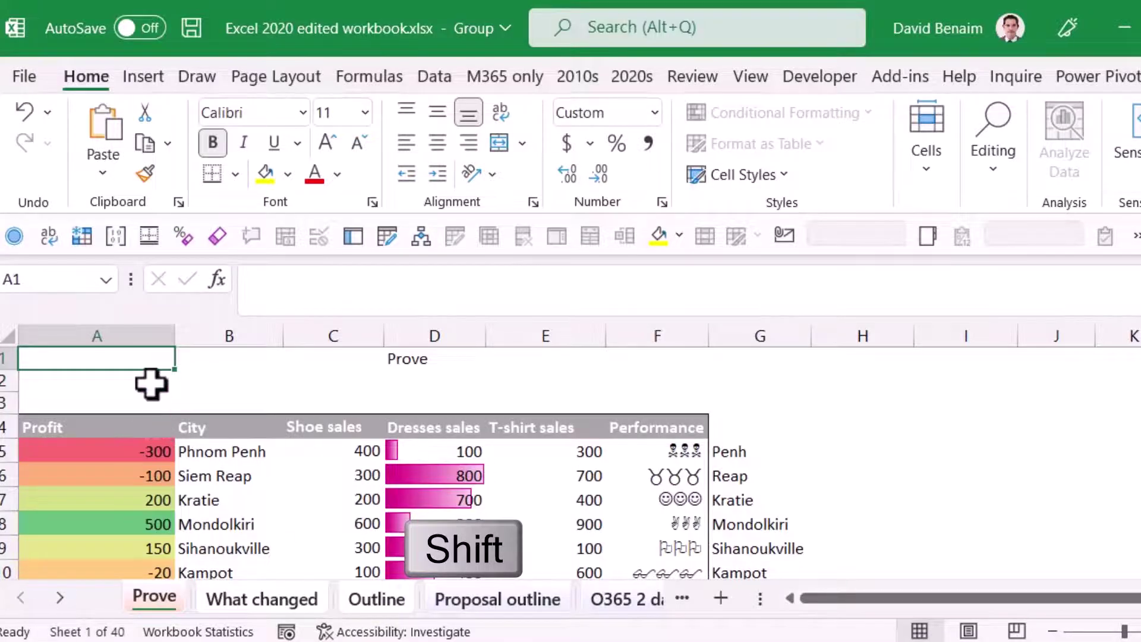
Enter =TEXTAFTER(CELL("filename",A1),"]") in cell A1 of all the grouped sheets at once
{"action": "type", "text": "=texta"}
{"action": "key", "text": "Tab"}
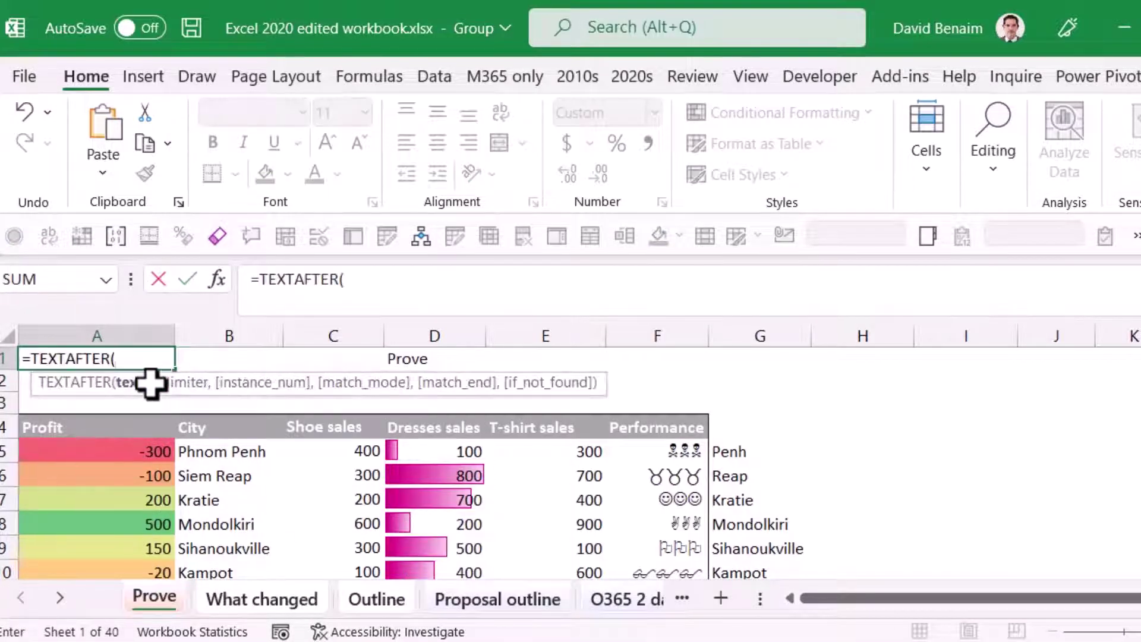
{"action": "type", "text": "cell"}
{"action": "key", "text": "Tab"}
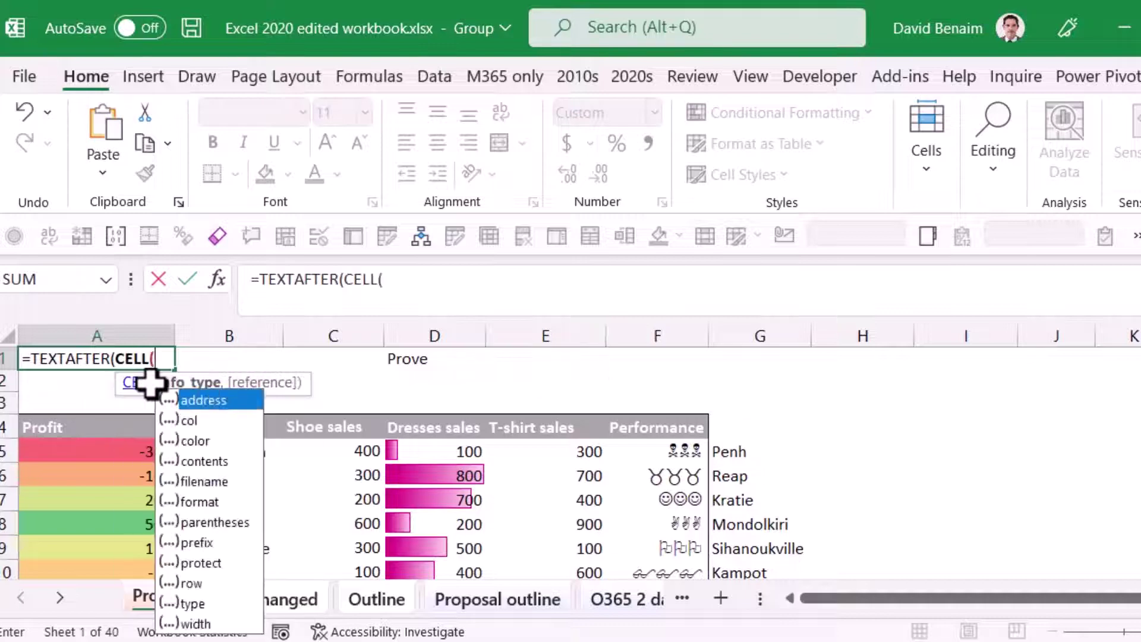
{"action": "key", "text": "Down"}
{"action": "key", "text": "Down"}
{"action": "key", "text": "Down"}
{"action": "key", "text": "Down"}
{"action": "key", "text": "Tab"}
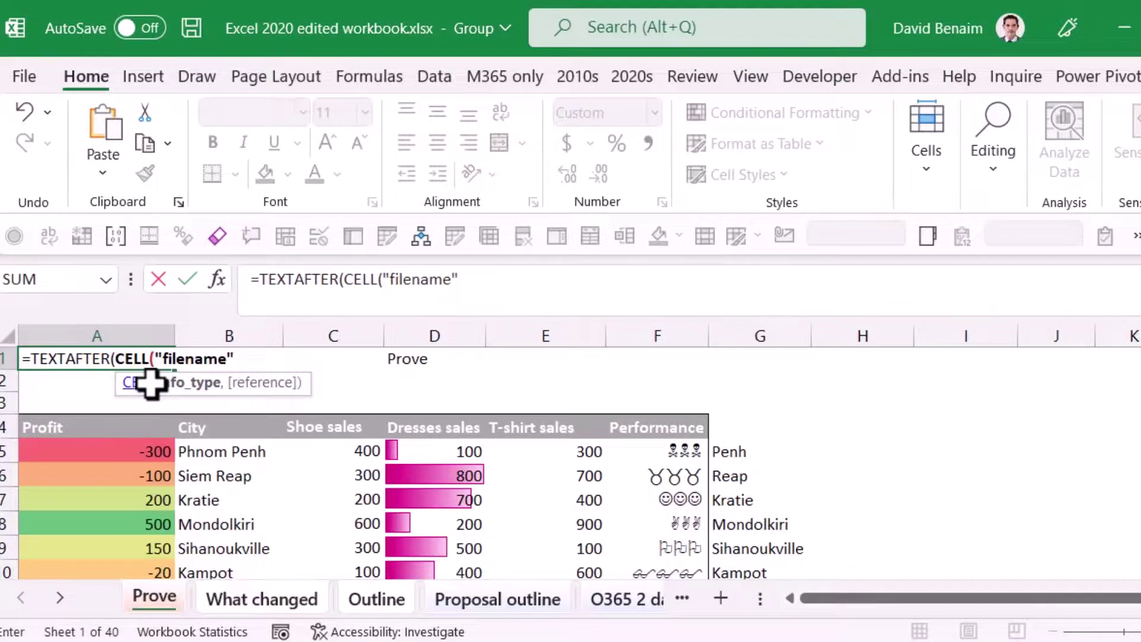
{"action": "type", "text": ",A1"}
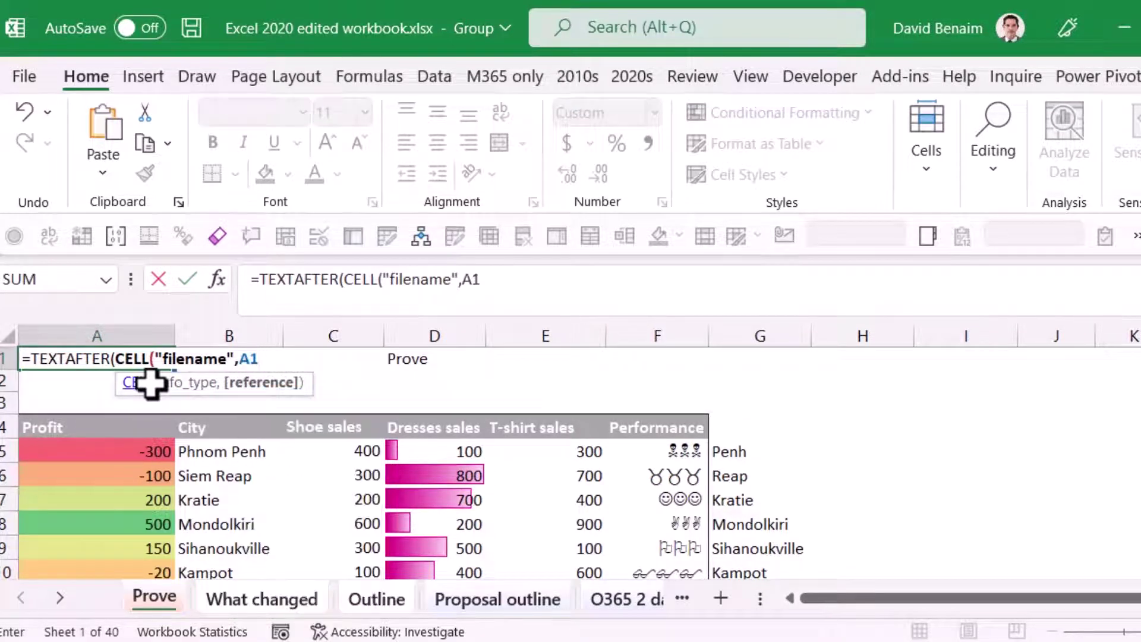
{"action": "type", "text": "),\""}
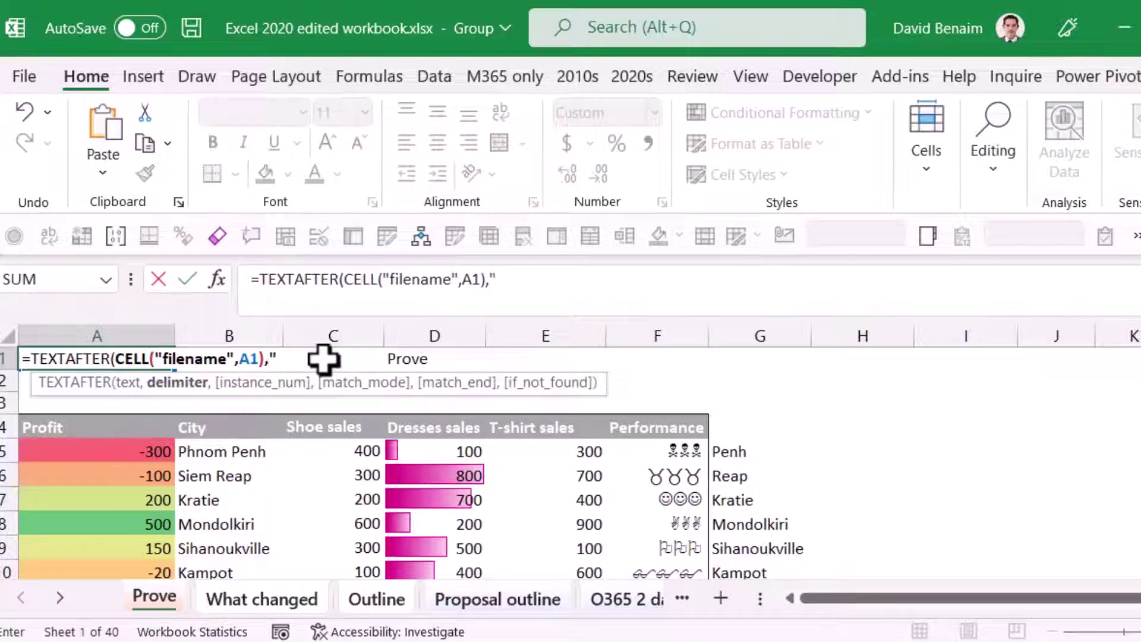
{"action": "type", "text": "]\")"}
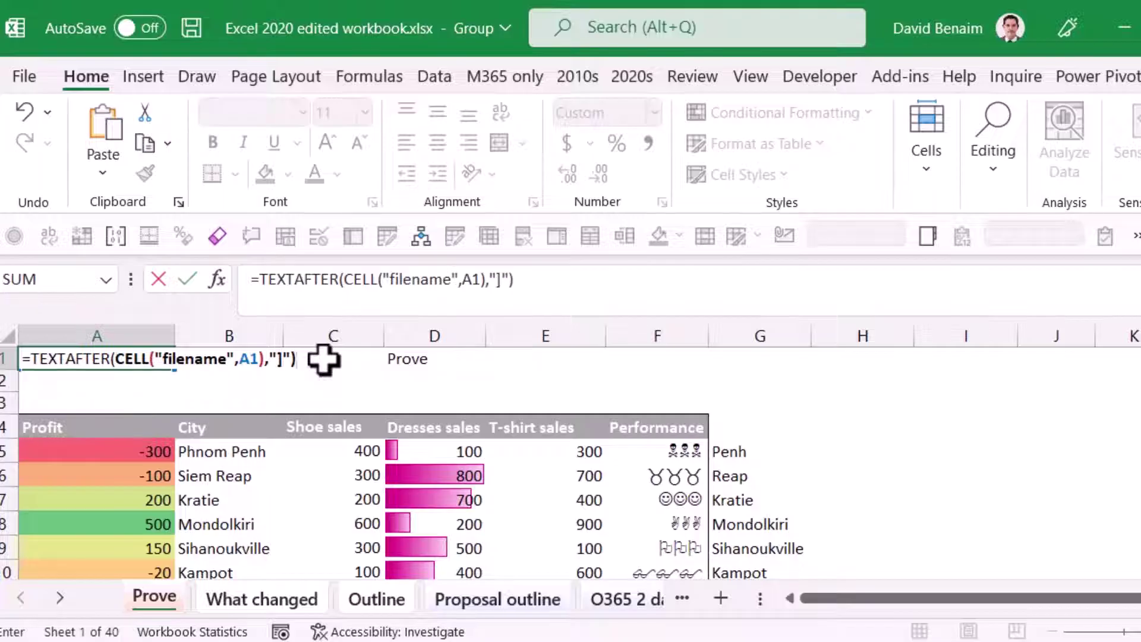
{"action": "key", "text": "ctrl+Return"}
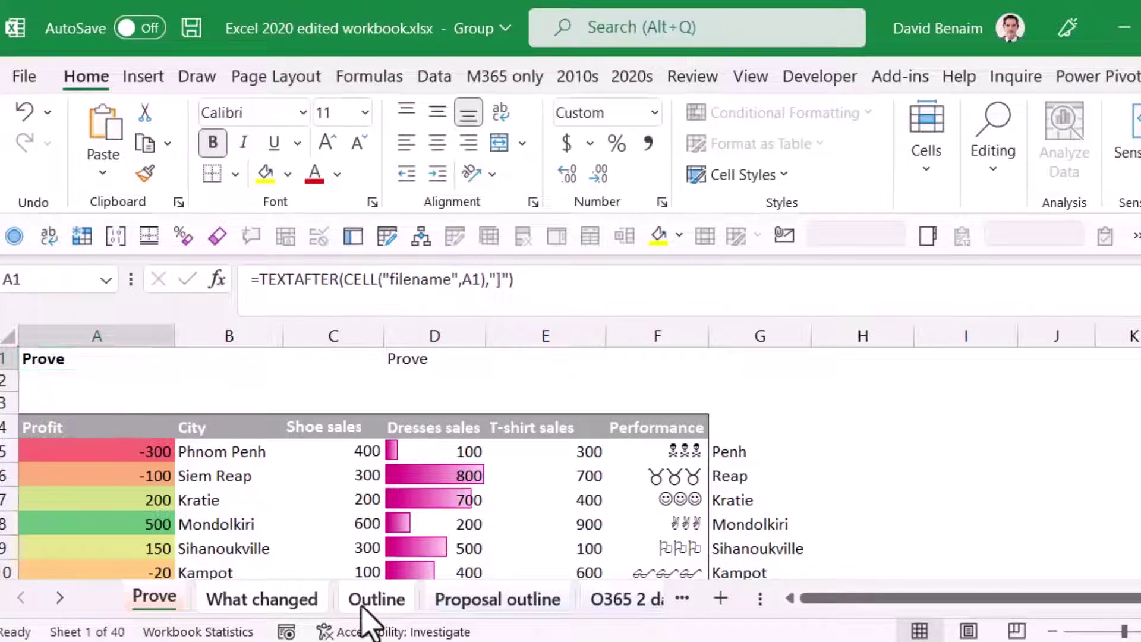
Check cell A1 on the Outline, Proposal outline and O365 2 day guarantee sheets, and return to the Prove sheet
{"action": "left_click", "coordinate": [372, 600]}
{"action": "left_click", "coordinate": [451, 601]}
{"action": "left_click", "coordinate": [595, 601]}
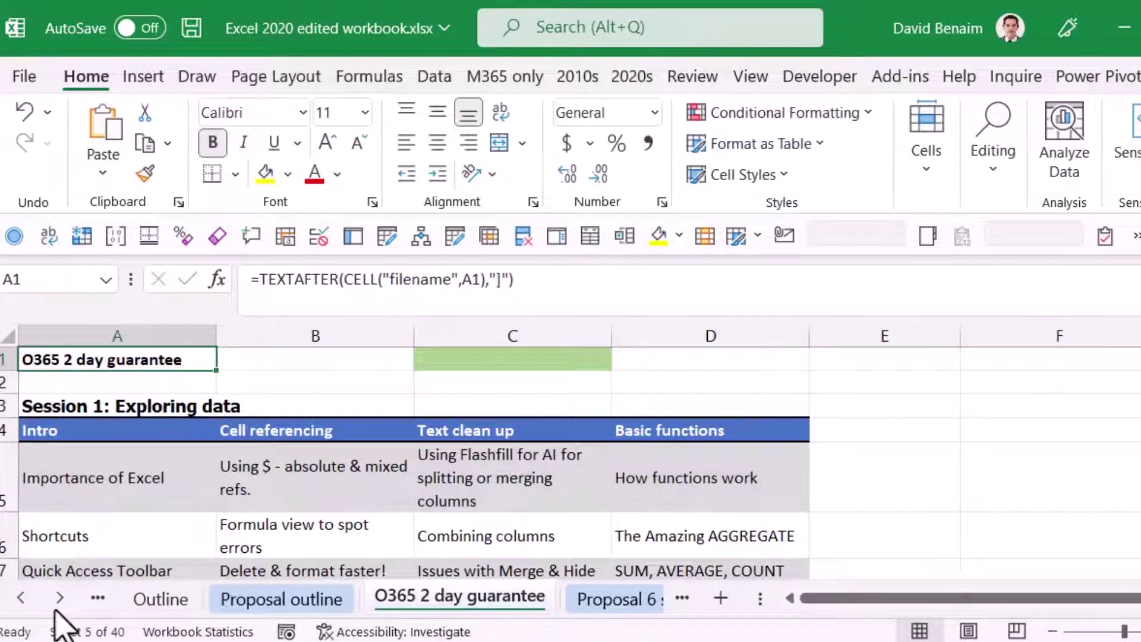
{"action": "left_click", "coordinate": [21, 597]}
{"action": "left_click", "coordinate": [154, 597]}
{"action": "left_click", "coordinate": [440, 363]}
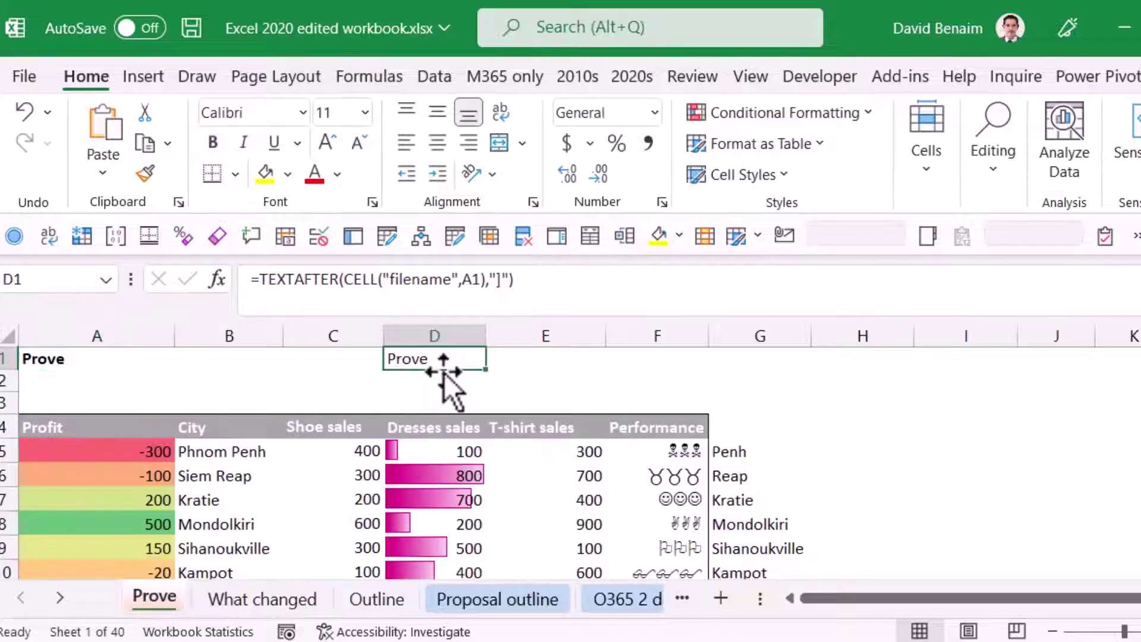
{"action": "key", "text": "Return"}
{"action": "key", "text": "Up"}
{"action": "key", "text": "Down"}
{"action": "key", "text": "Down"}
{"action": "key", "text": "Down"}
{"action": "key", "text": "Down"}
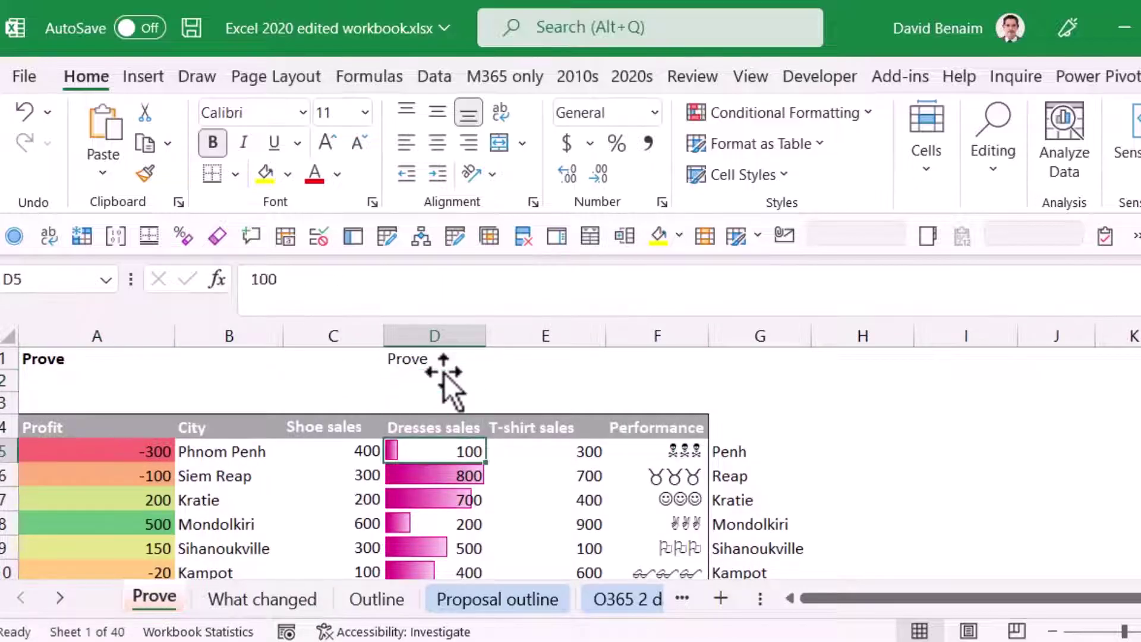
{"action": "key", "text": "Right"}
{"action": "key", "text": "Right"}
{"action": "key", "text": "Right"}
{"action": "key", "text": "Right"}
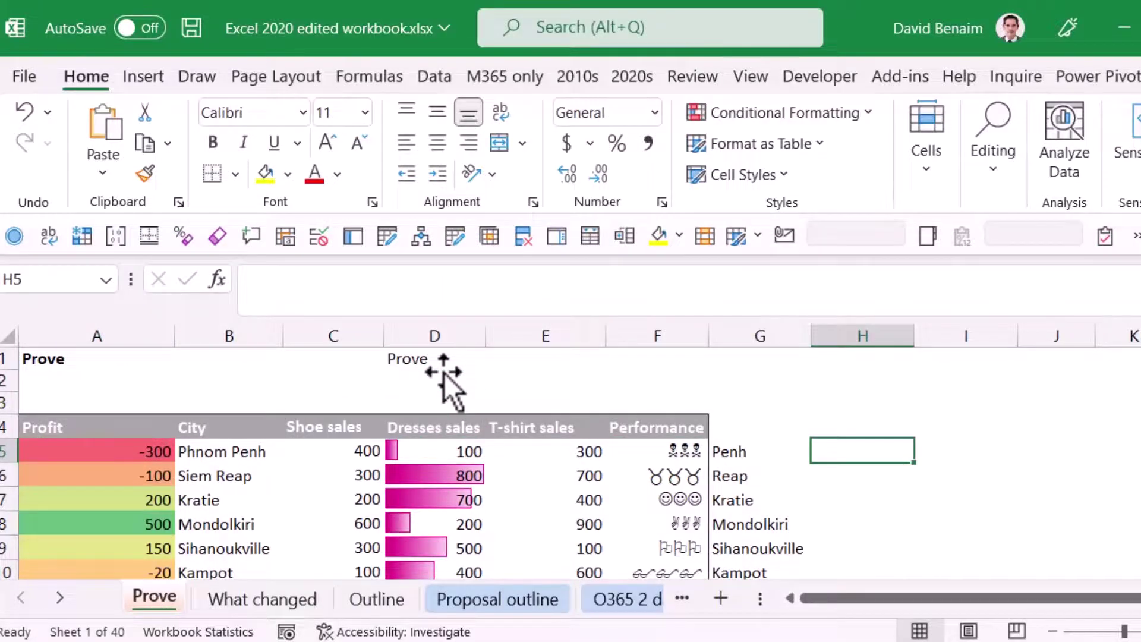
{"action": "left_click", "coordinate": [747, 458]}
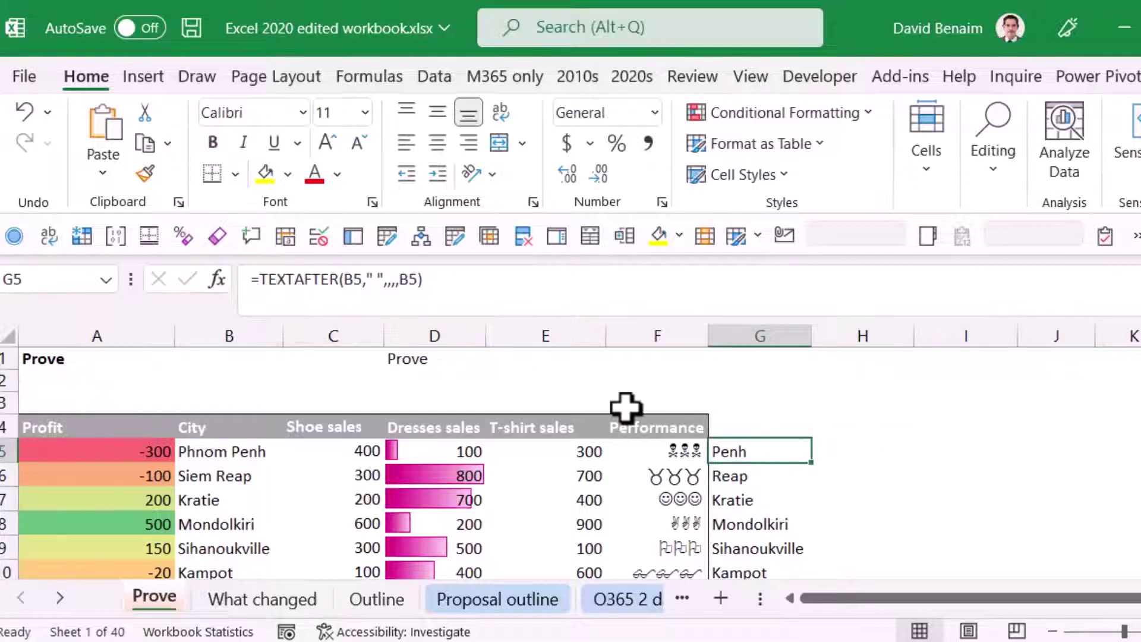
Enter =RIGHT(B5,2) in cell H5 to extract the last two characters of the city name
{"action": "key", "text": "Right"}
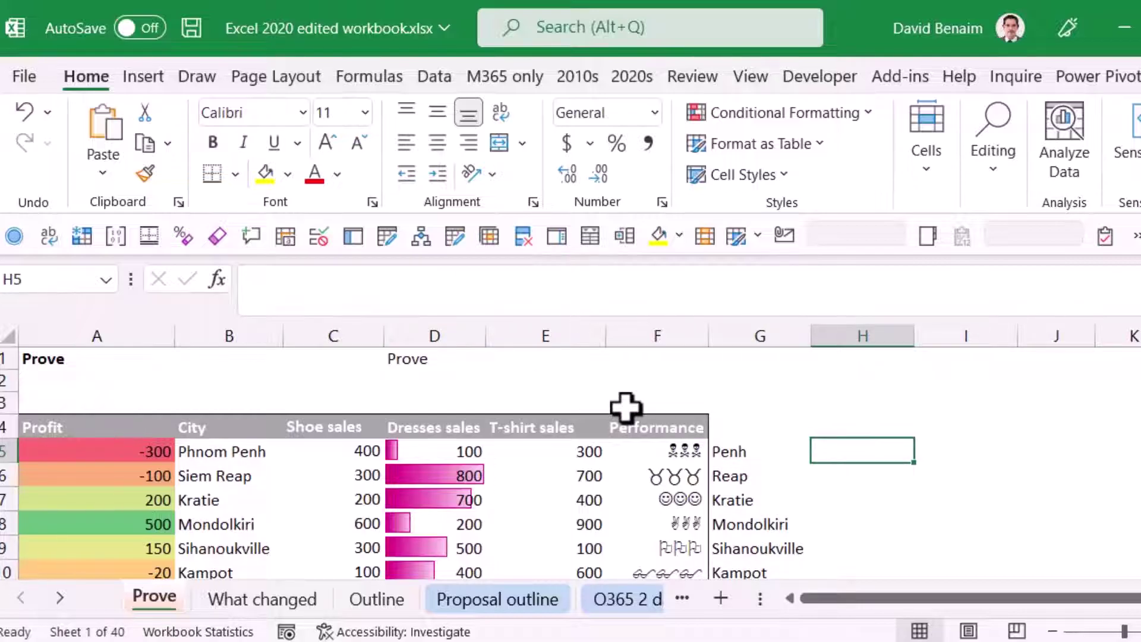
{"action": "type", "text": "=righ"}
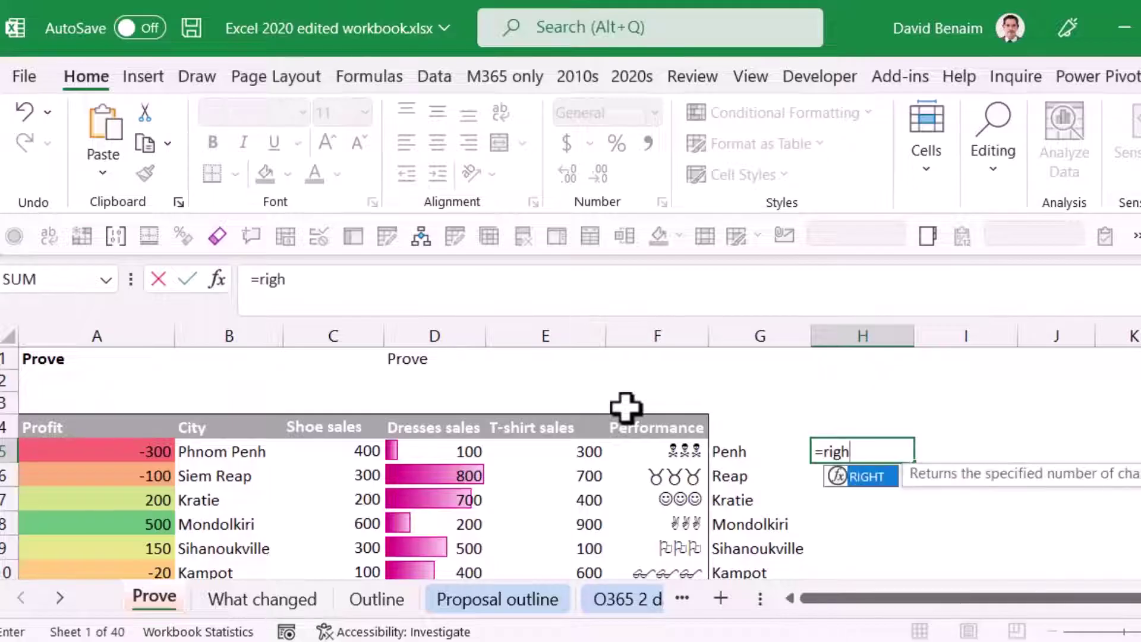
{"action": "key", "text": "Tab"}
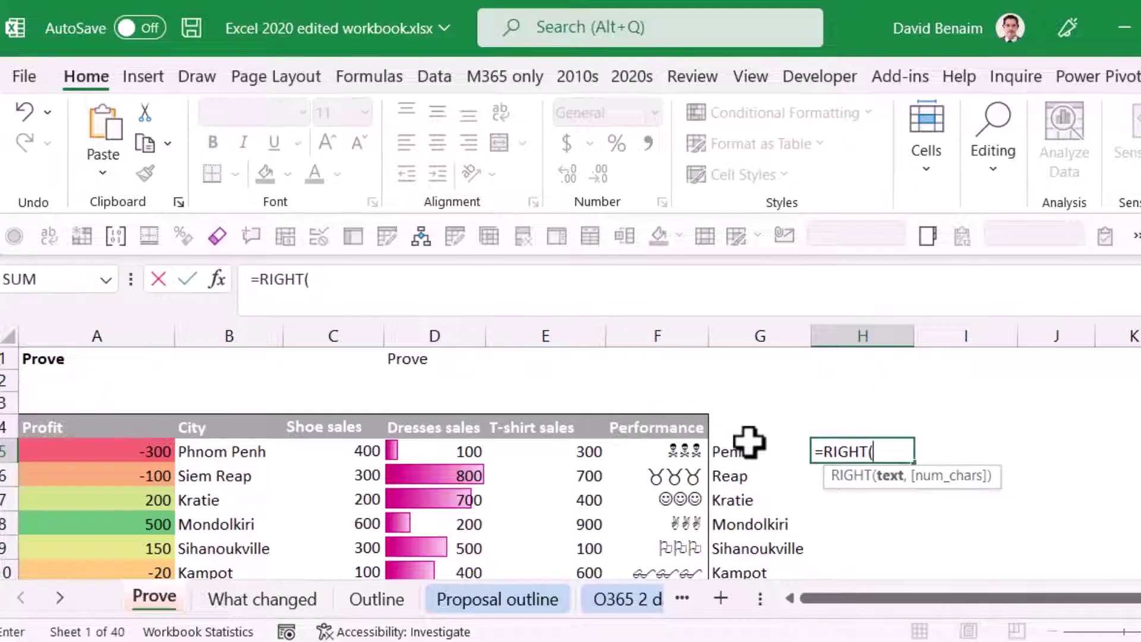
{"action": "left_click", "coordinate": [231, 455]}
{"action": "type", "text": ",2)"}
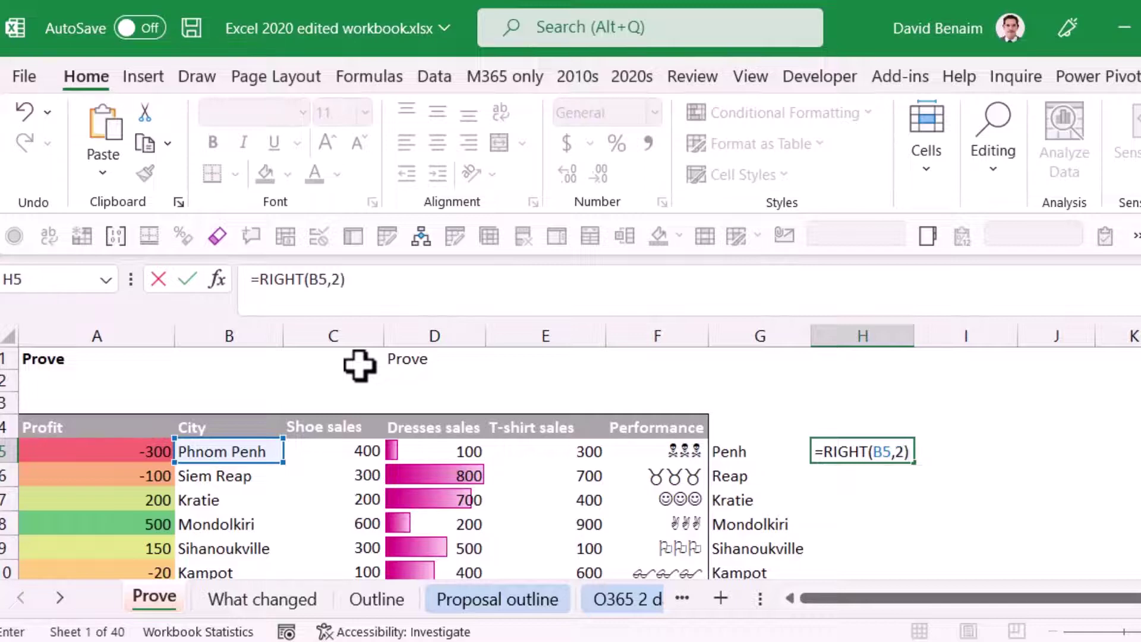
{"action": "key", "text": "ctrl+Return"}
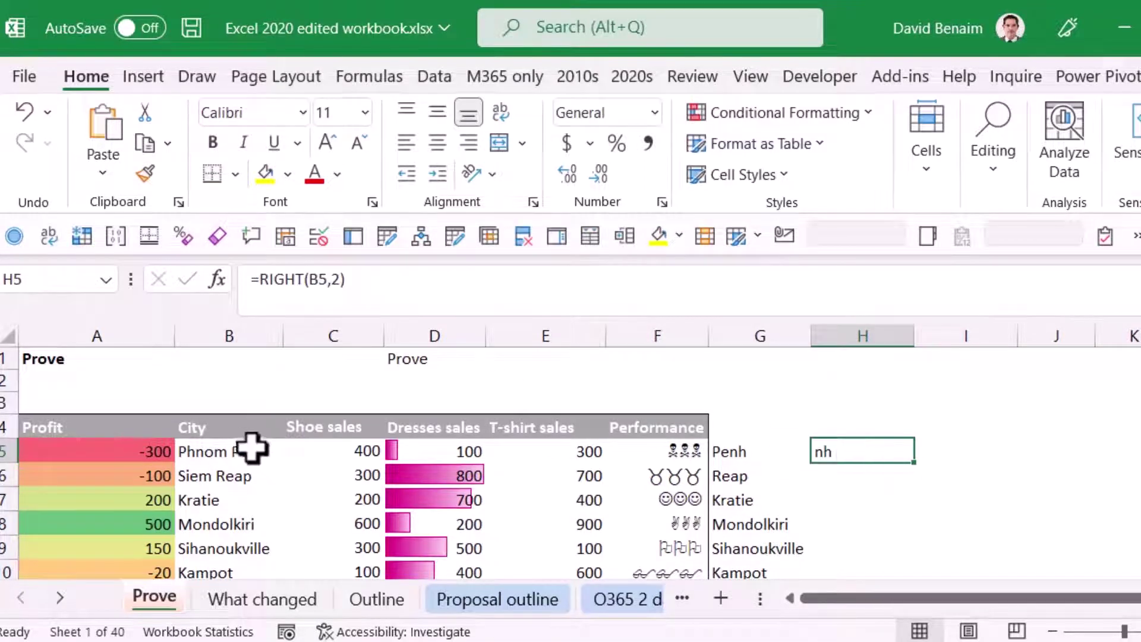
Set the character count in the H5 RIGHT formula to 5 and fill it down to H9
{"action": "left_click", "coordinate": [340, 280]}
{"action": "type", "text": "5"}
{"action": "key", "text": "Return"}
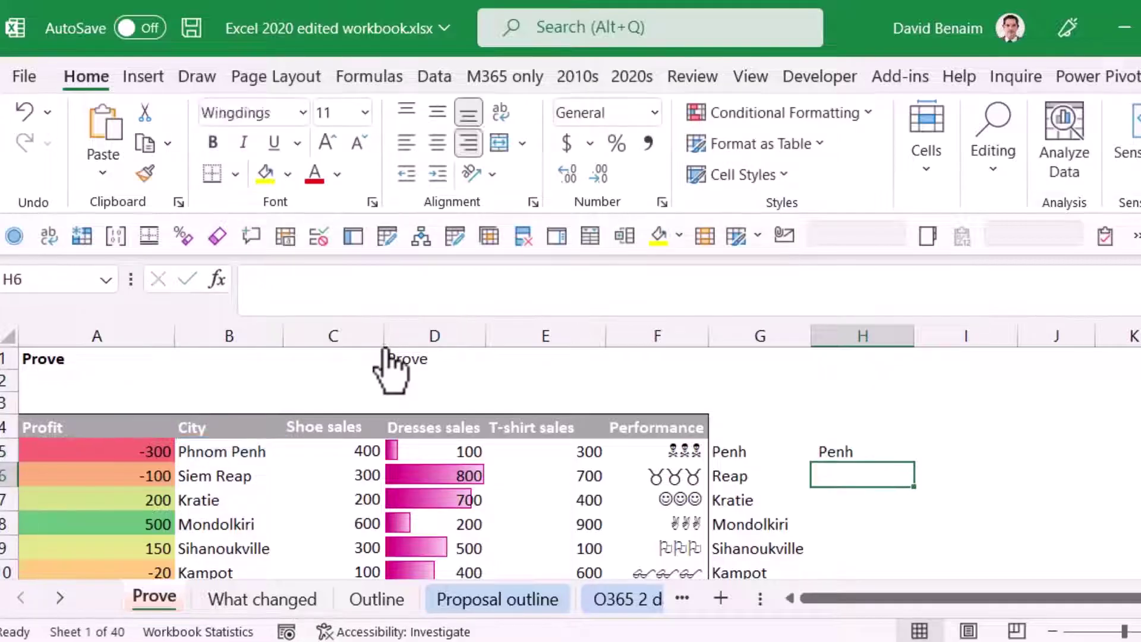
{"action": "key", "text": "Up"}
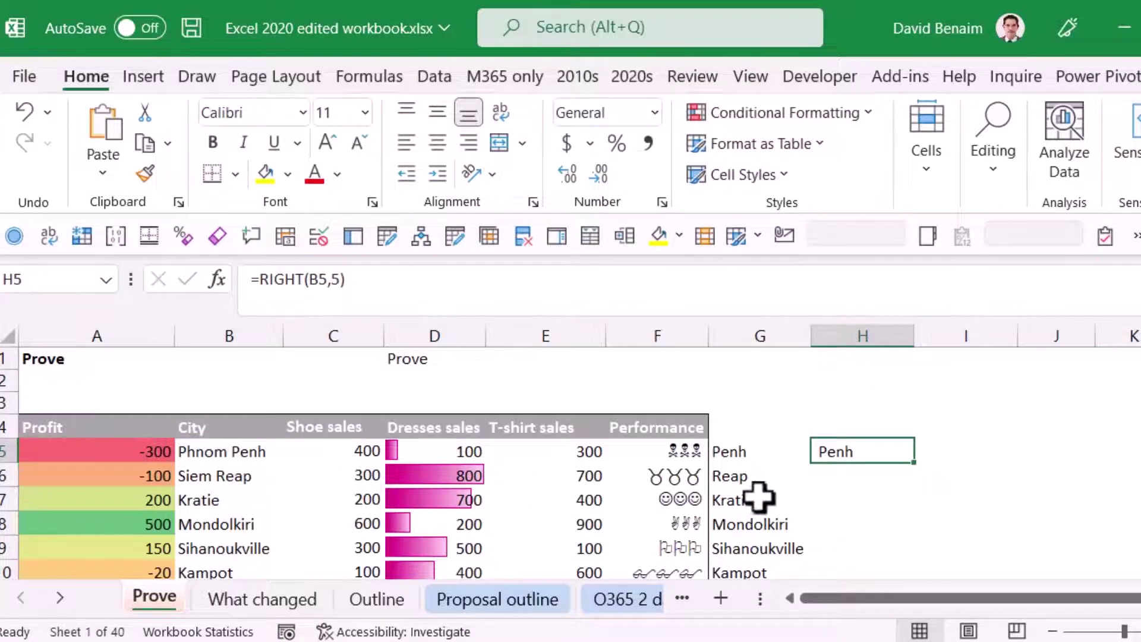
{"action": "left_click_drag", "start_coordinate": [915, 463], "coordinate": [857, 553]}
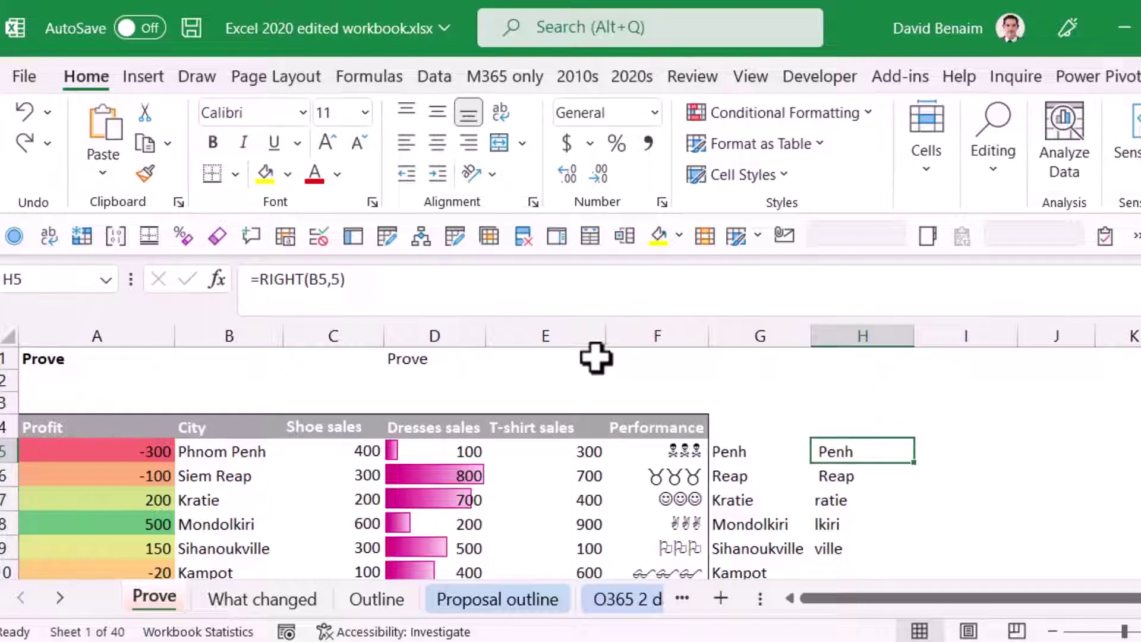
Replace the character count in the H5 RIGHT formula with LEN(B5)
{"action": "left_click", "coordinate": [315, 279]}
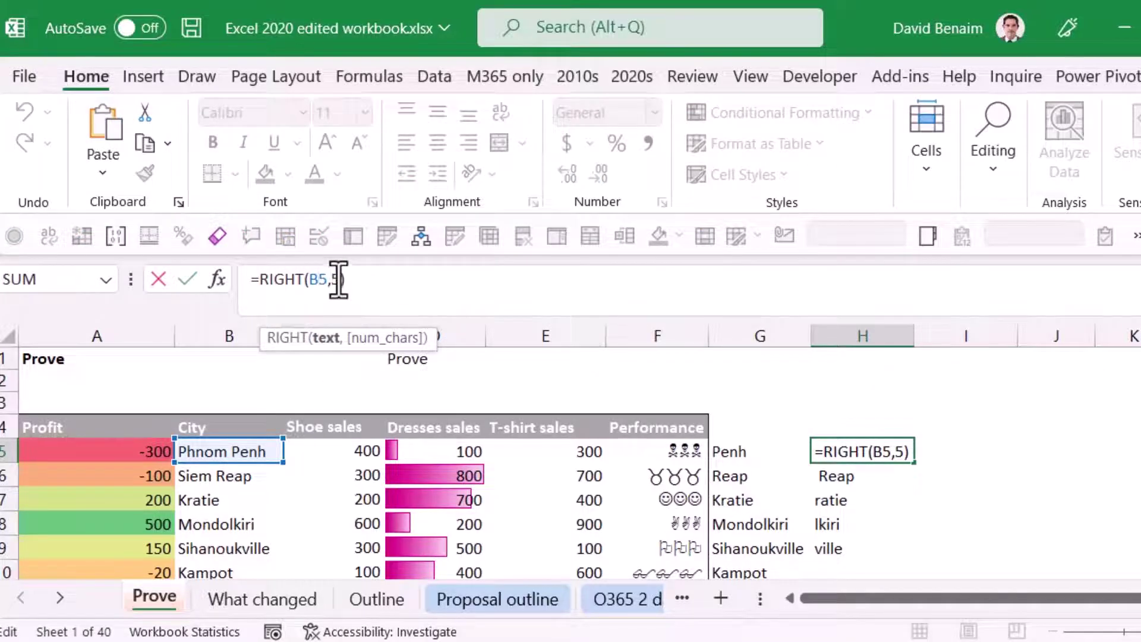
{"action": "double_click", "coordinate": [337, 280]}
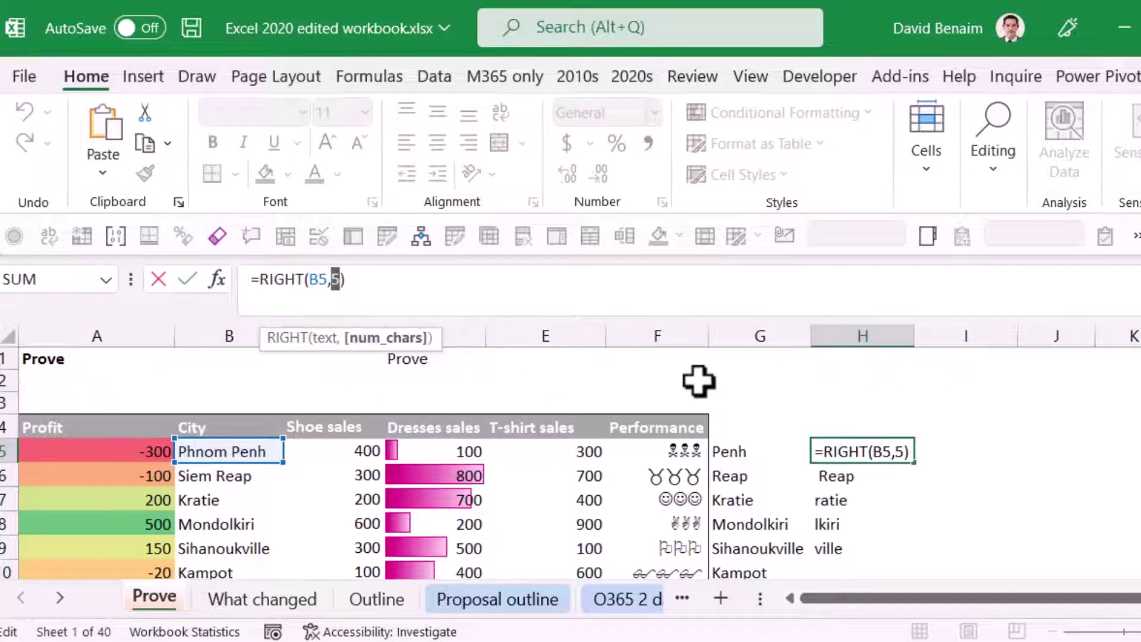
{"action": "type", "text": "len"}
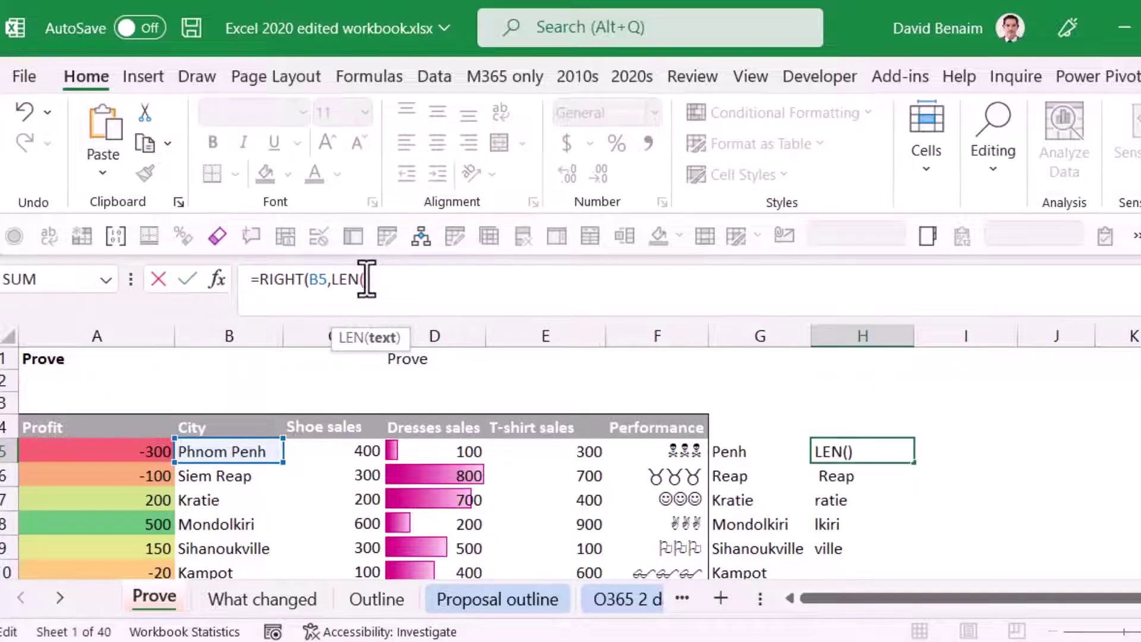
{"action": "left_click", "coordinate": [232, 448]}
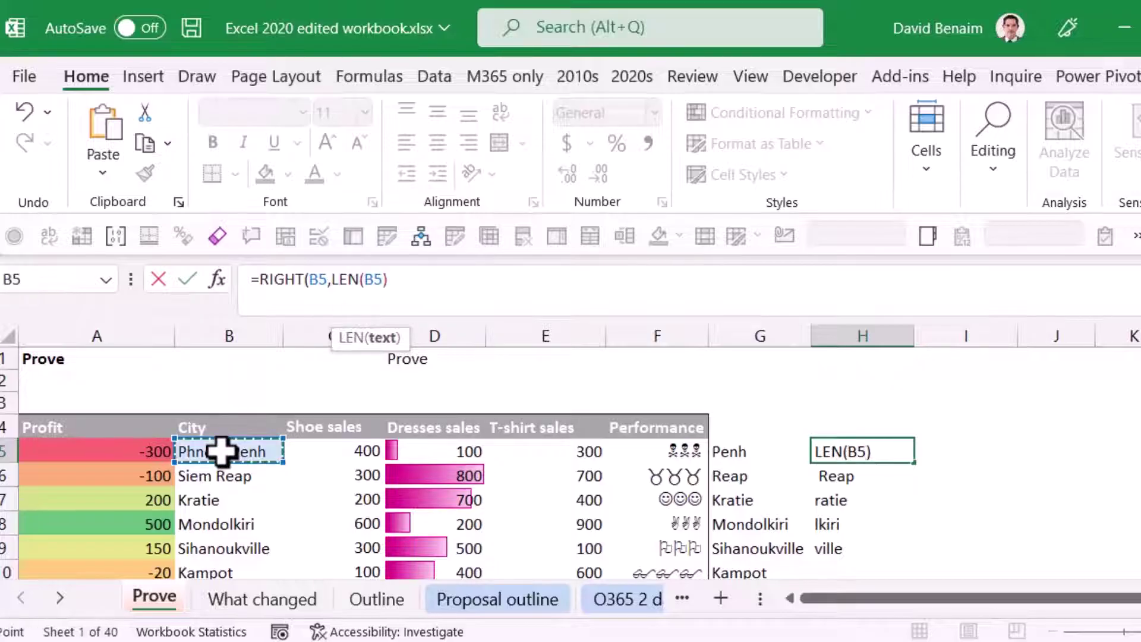
{"action": "left_click", "coordinate": [428, 280]}
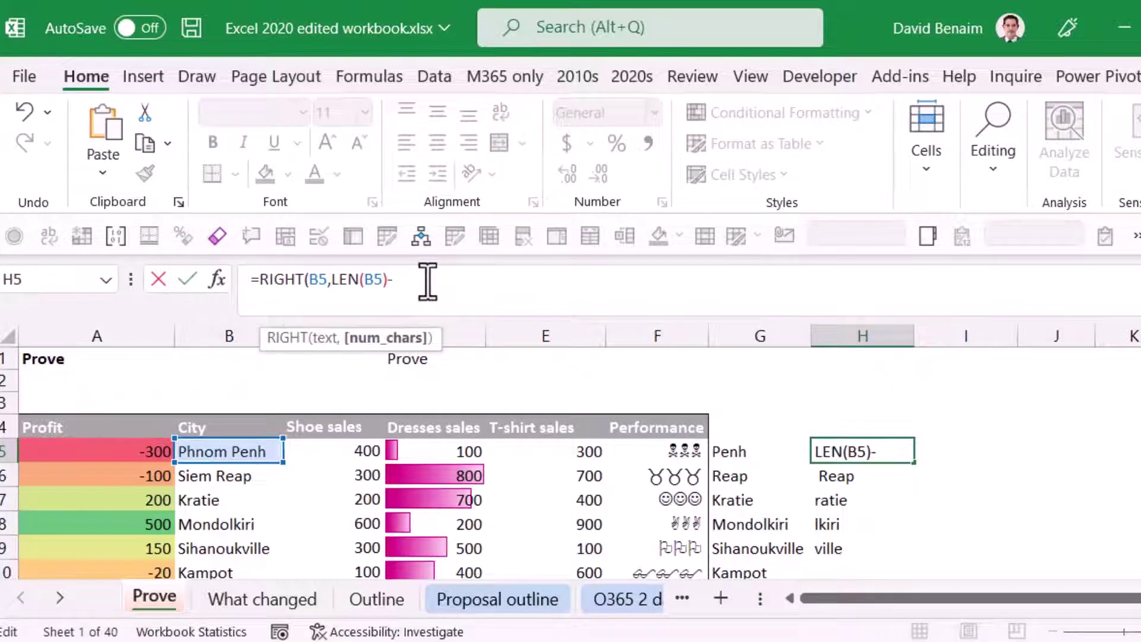
Complete the H5 formula as =RIGHT(B5,LEN(B5)-SEARCH(" ",B5)) and fill it down to H9
{"action": "type", "text": "-sea"}
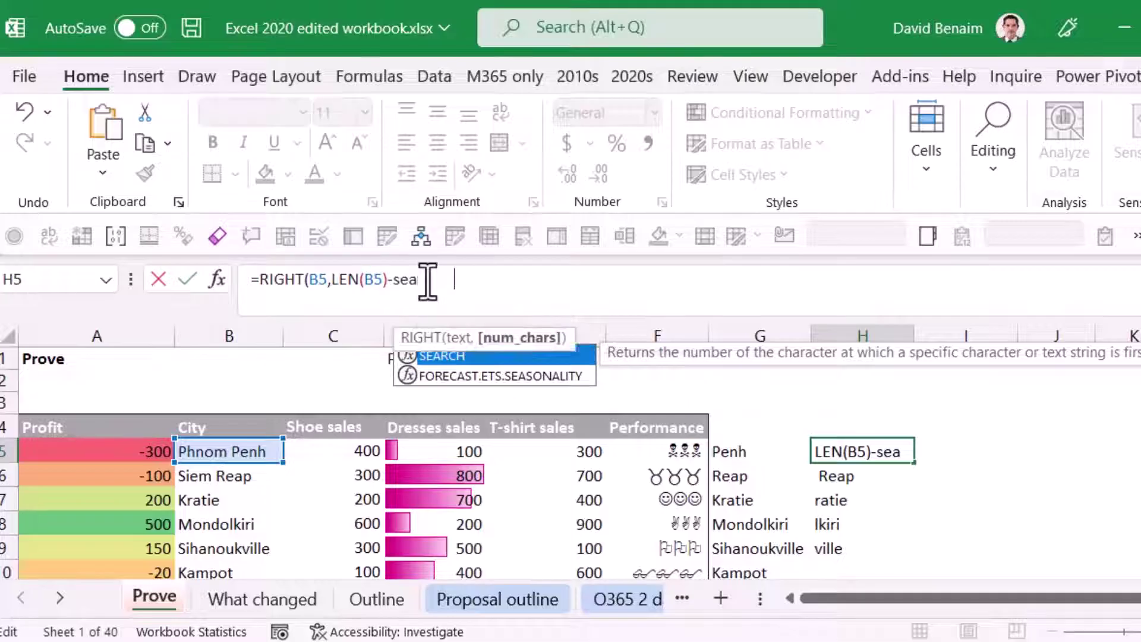
{"action": "key", "text": "Tab"}
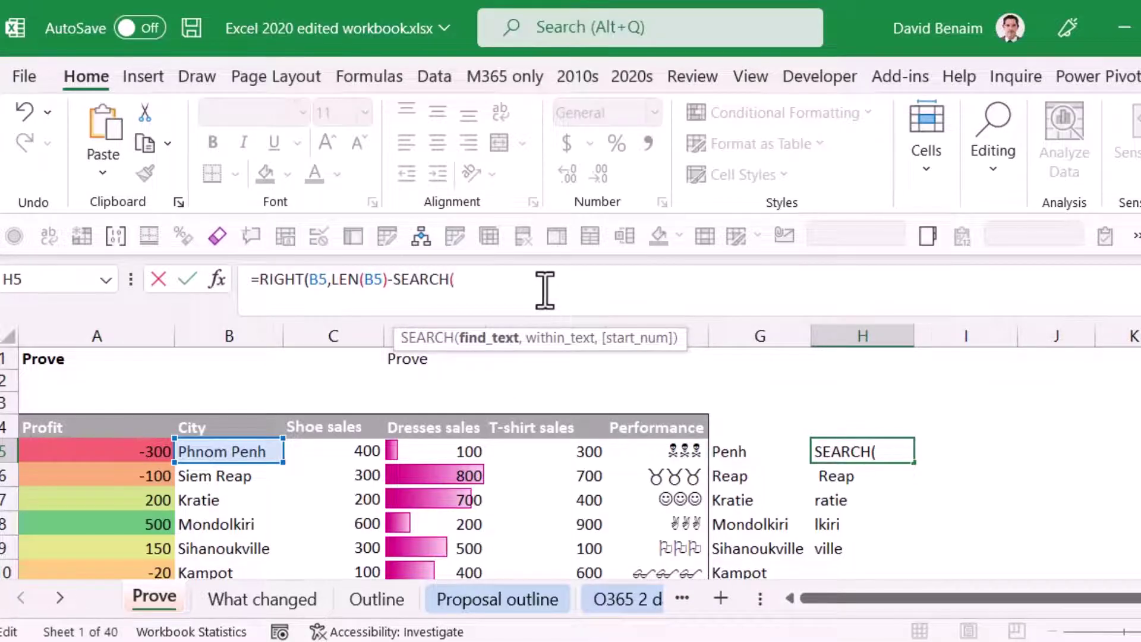
{"action": "type", "text": "\" \","}
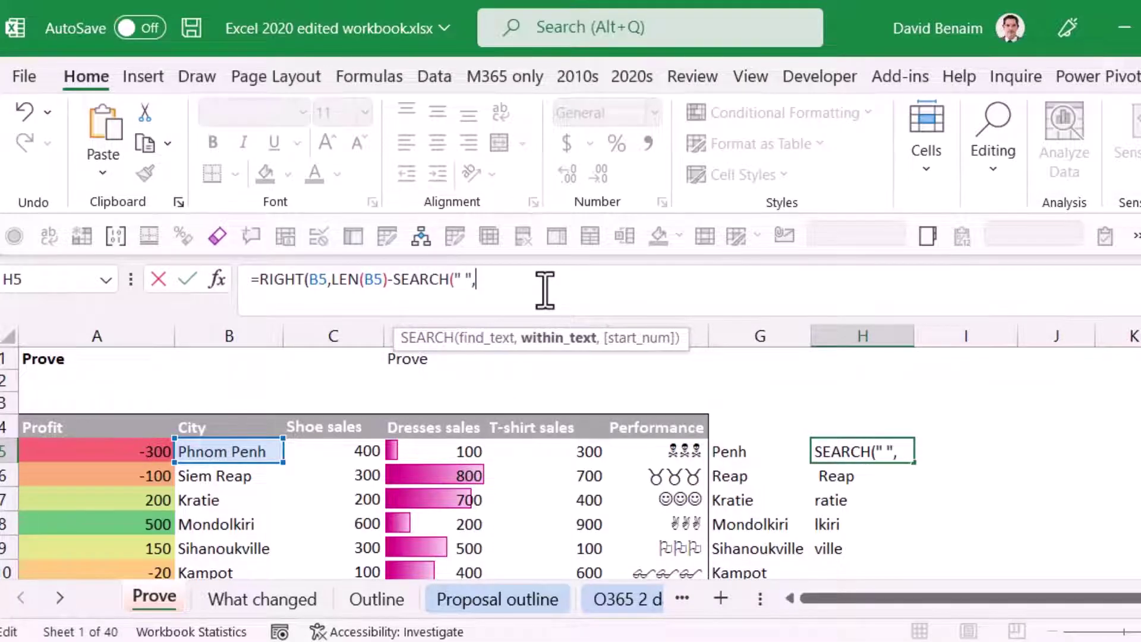
{"action": "left_click", "coordinate": [238, 451]}
{"action": "type", "text": ")"}
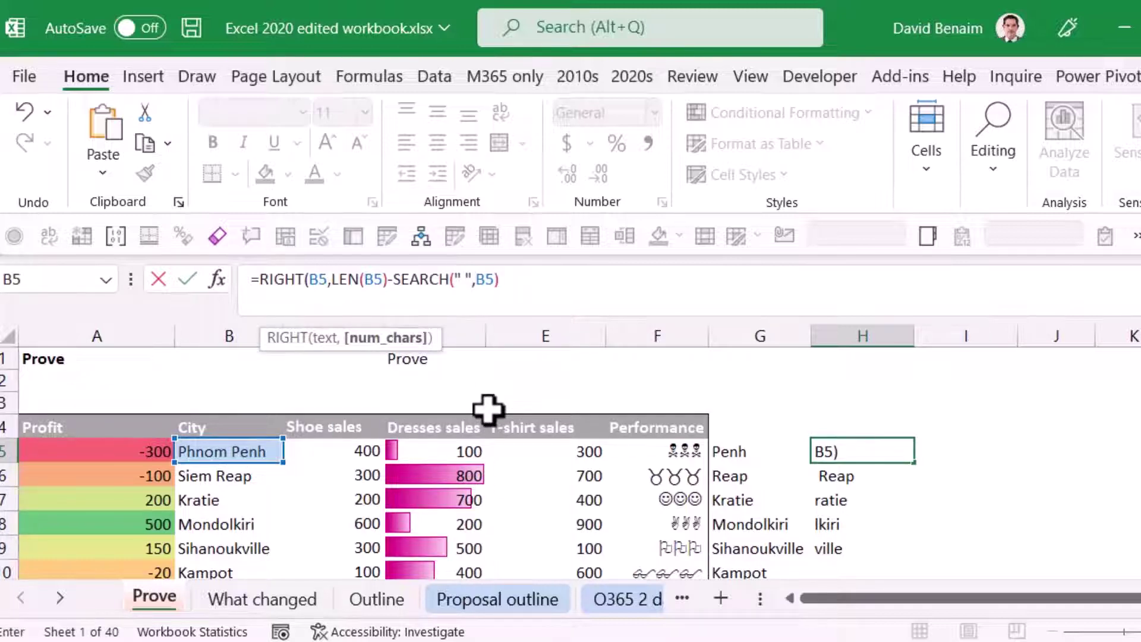
{"action": "type", "text": ")"}
{"action": "key", "text": "Return"}
{"action": "key", "text": "Up"}
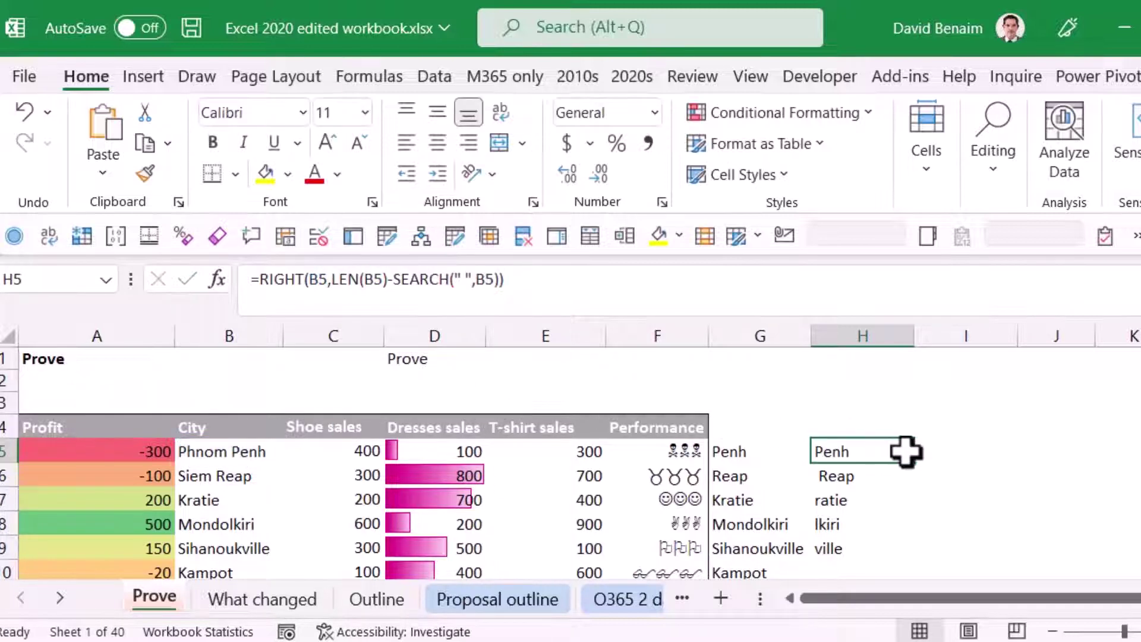
{"action": "left_click_drag", "start_coordinate": [916, 463], "coordinate": [904, 551]}
{"action": "left_click", "coordinate": [878, 524]}
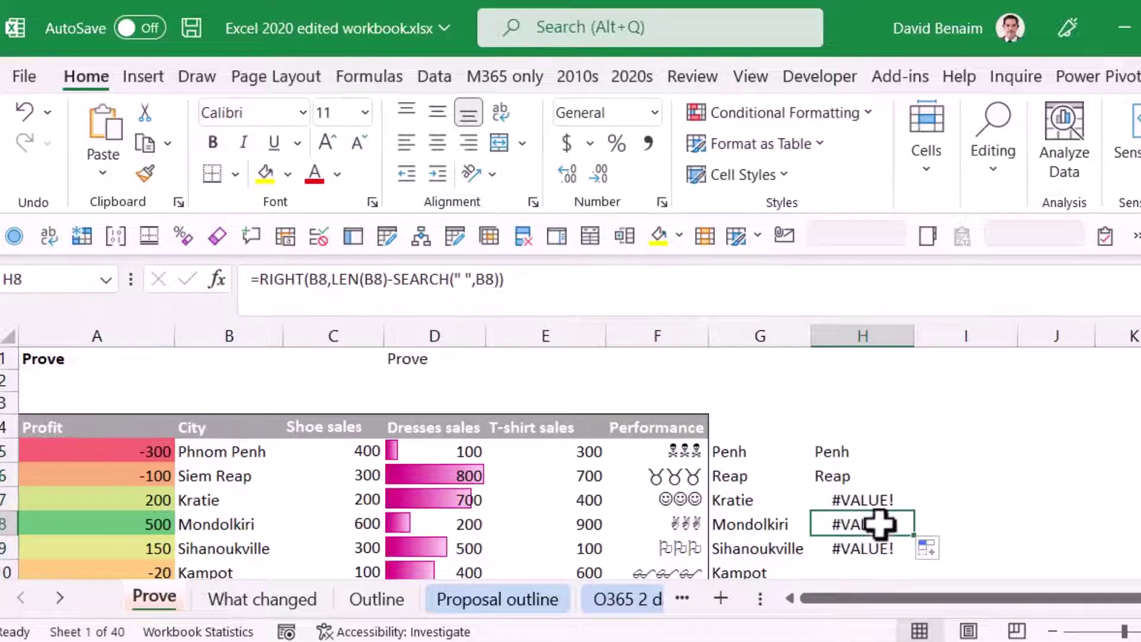
Try adding a space to the city name in cell B8 to make it Mond olkiri, and undo the edit
{"action": "left_click", "coordinate": [237, 524]}
{"action": "left_click", "coordinate": [293, 278]}
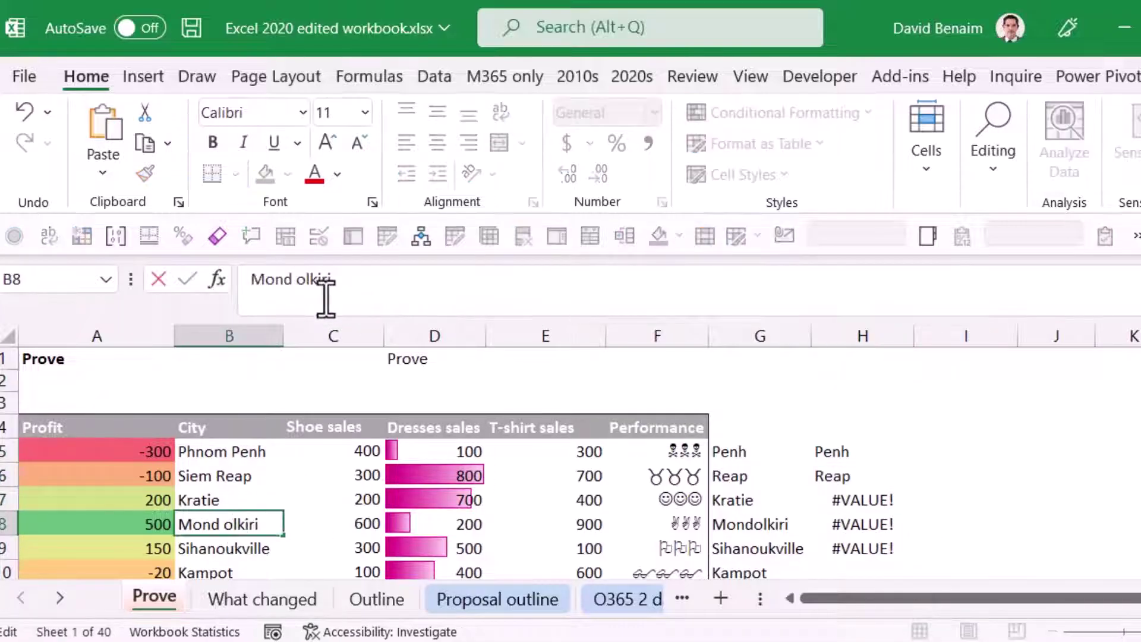
{"action": "key", "text": "Return"}
{"action": "key", "text": "Up"}
{"action": "key", "text": "ctrl+z"}
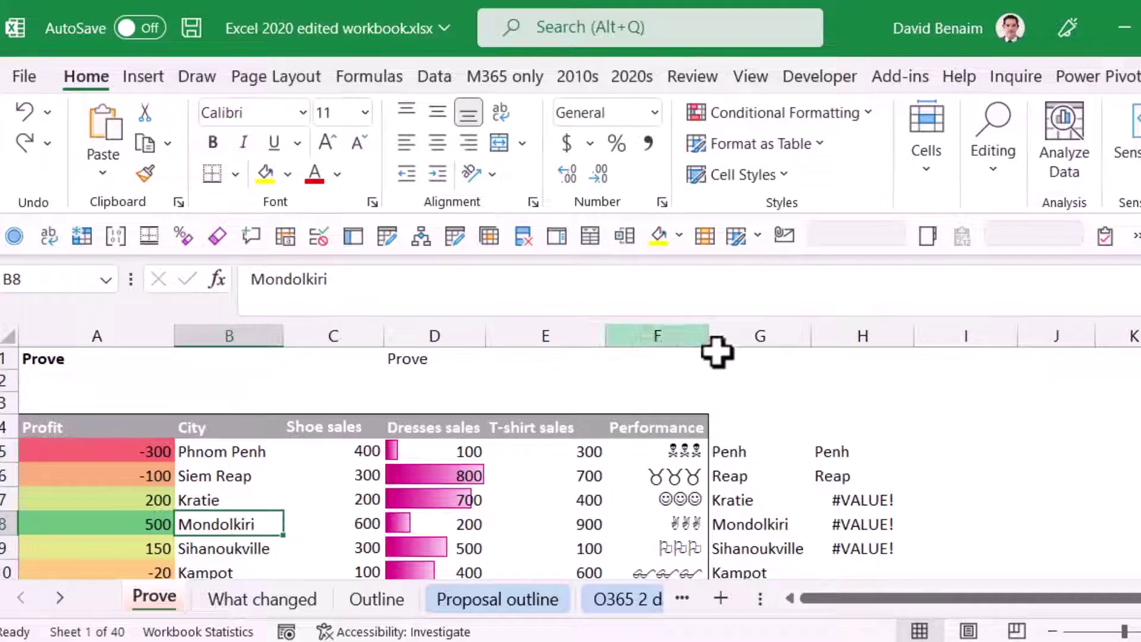
Copy the full RIGHT, LEN and SEARCH formula text from cell H5 without changing the cell
{"action": "left_click", "coordinate": [866, 459]}
{"action": "left_click_drag", "start_coordinate": [504, 279], "coordinate": [326, 279]}
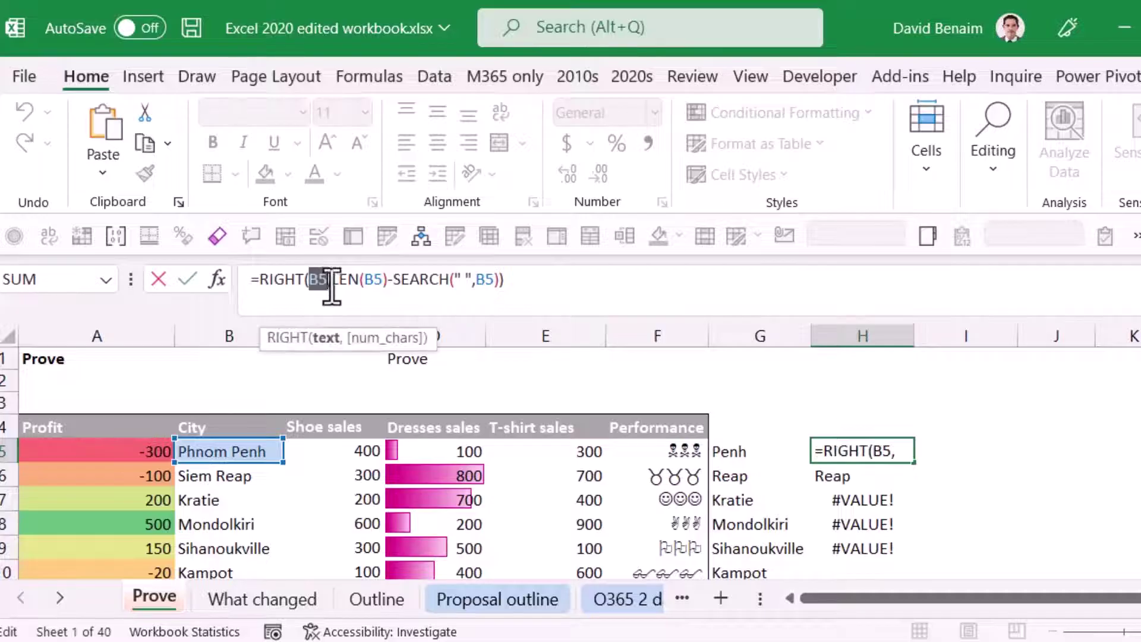
{"action": "key", "text": "Escape"}
{"action": "left_click_drag", "start_coordinate": [547, 280], "coordinate": [261, 261]}
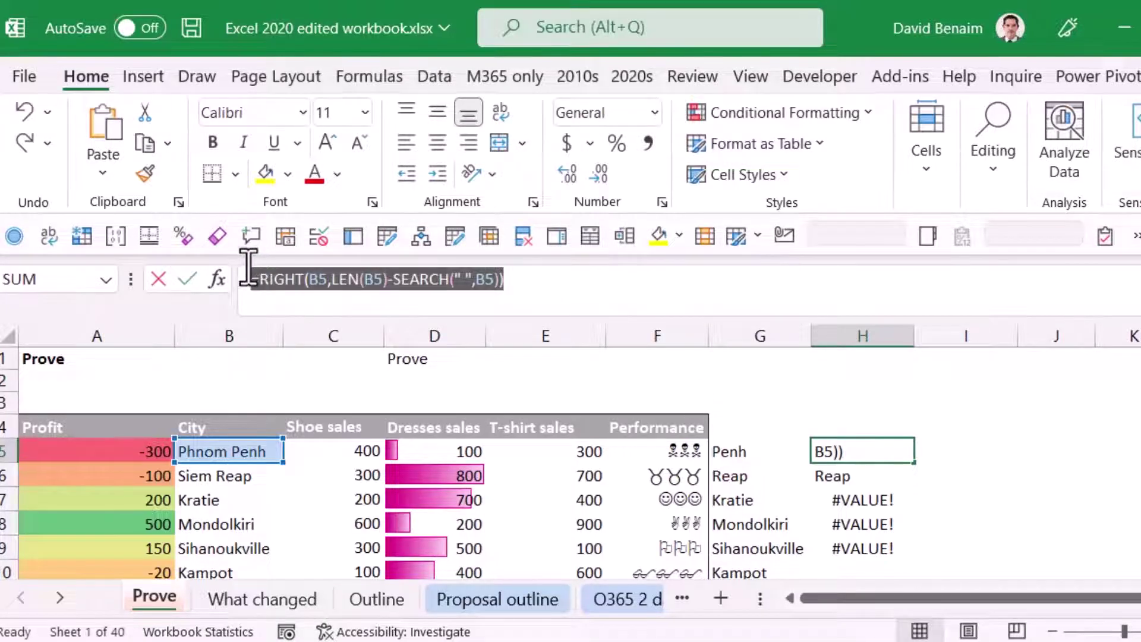
{"action": "key", "text": "Escape"}
Review the TEXTAFTER and CELL formula in cell A1, leaving it unedited
{"action": "left_click", "coordinate": [92, 364]}
{"action": "left_click", "coordinate": [295, 280]}
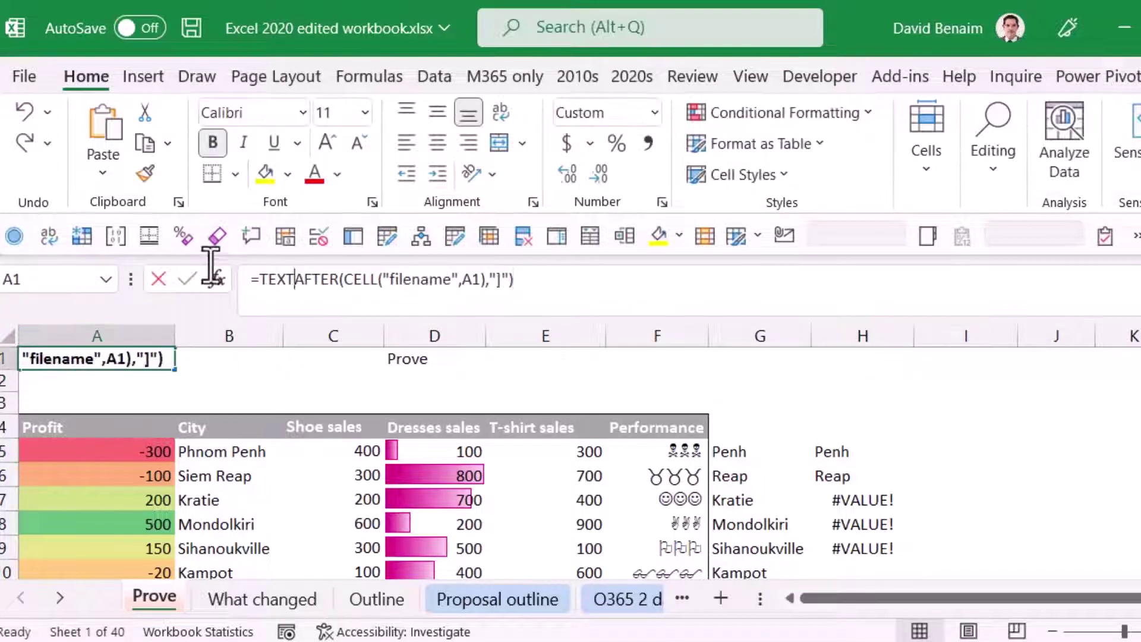
{"action": "triple_click", "coordinate": [301, 297]}
{"action": "key", "text": "Escape"}
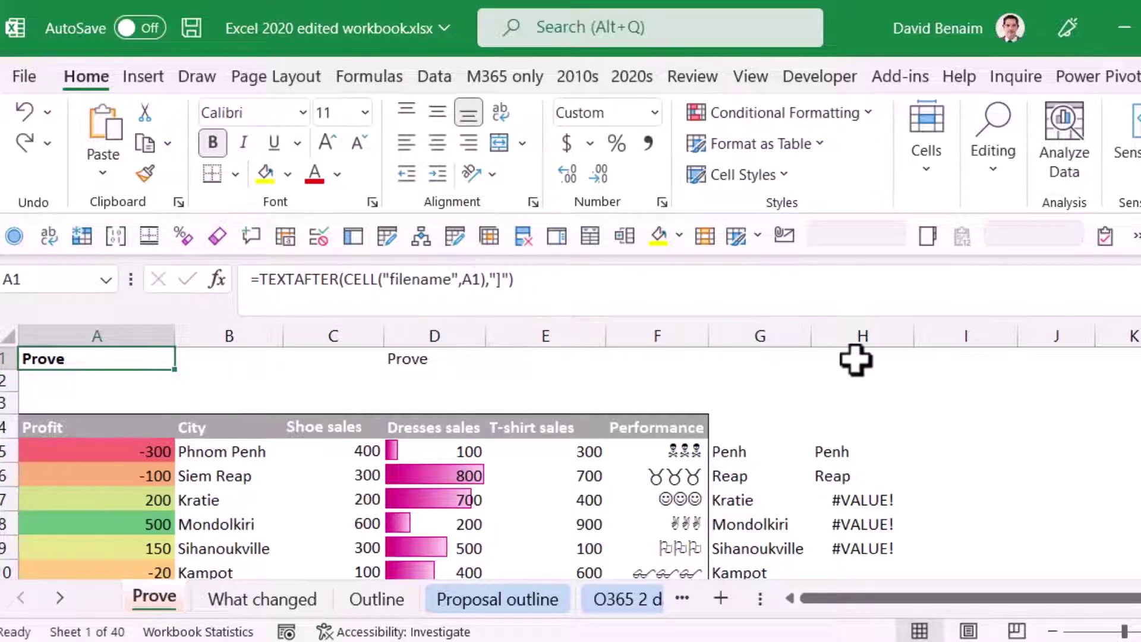
Paste the copied formula into G1 and replace the B5 text argument of RIGHT with CELL("filename",A1)
{"action": "double_click", "coordinate": [756, 359]}
{"action": "type", "text": "=RIGHT(B5,LEN(B5)-SEARCH(\" \",B5))"}
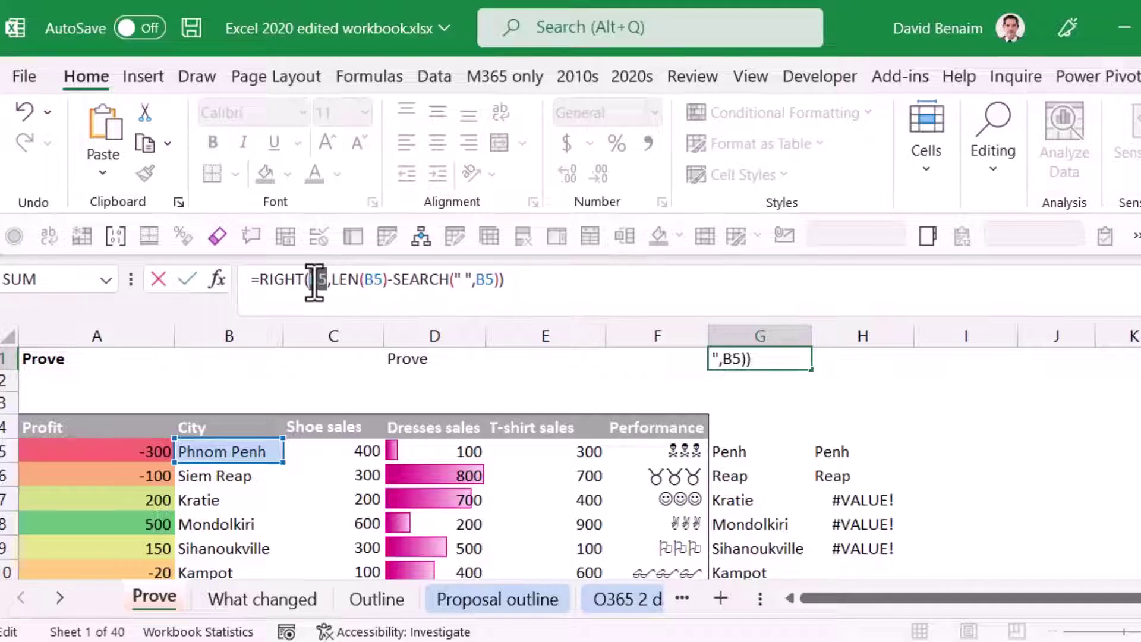
{"action": "double_click", "coordinate": [319, 280]}
{"action": "type", "text": "cell"}
{"action": "double_click", "coordinate": [350, 356]}
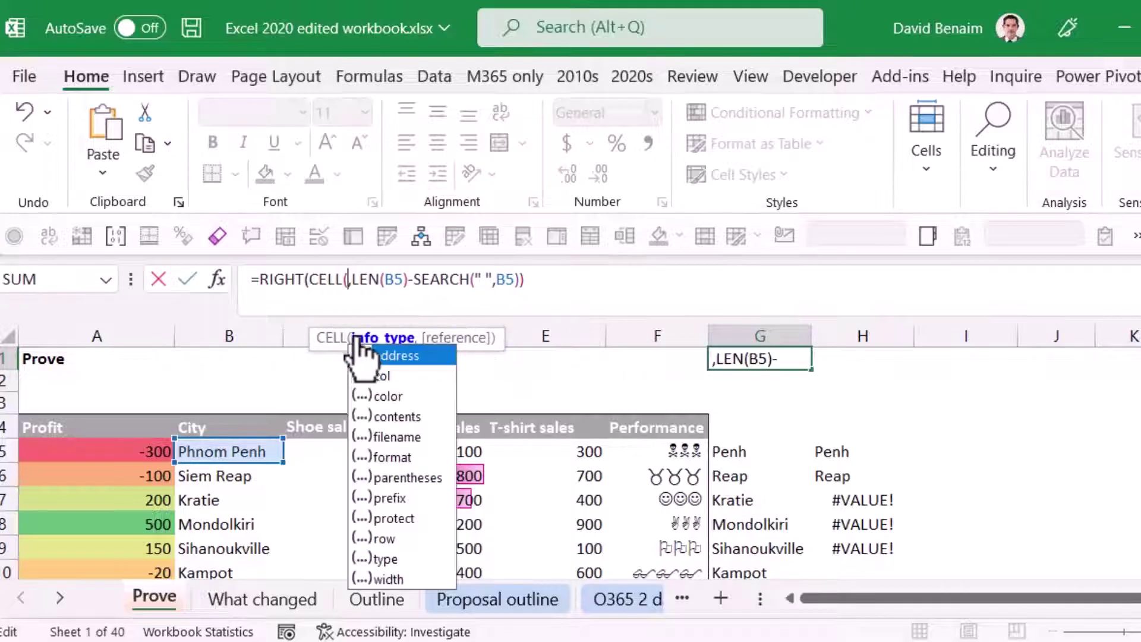
{"action": "left_click", "coordinate": [409, 438]}
{"action": "double_click", "coordinate": [409, 438]}
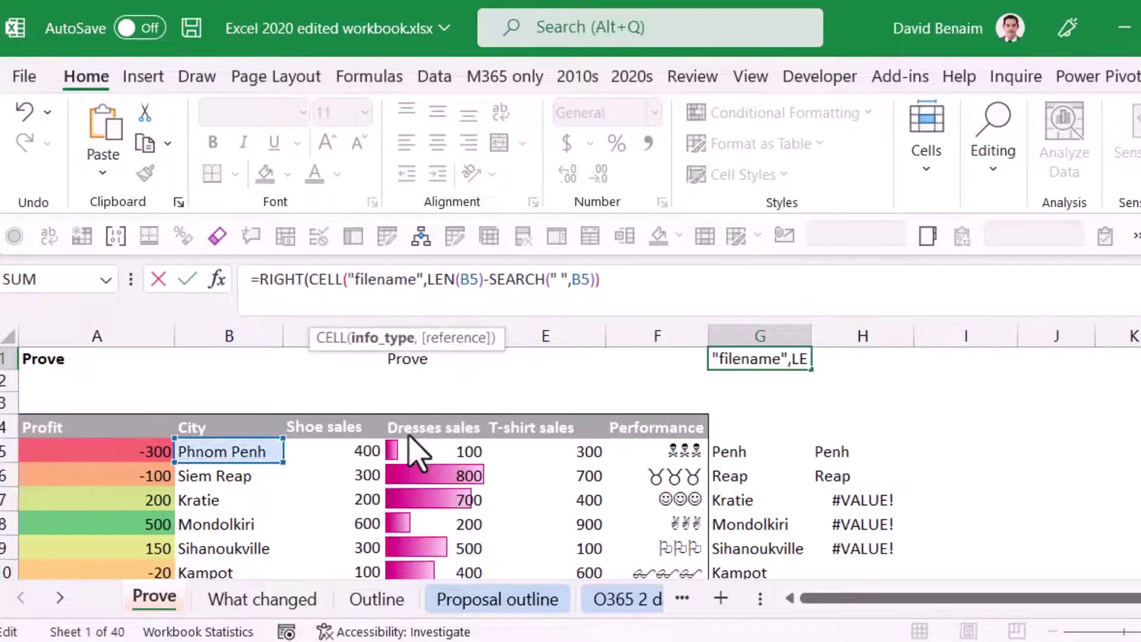
{"action": "type", "text": ",A1)"}
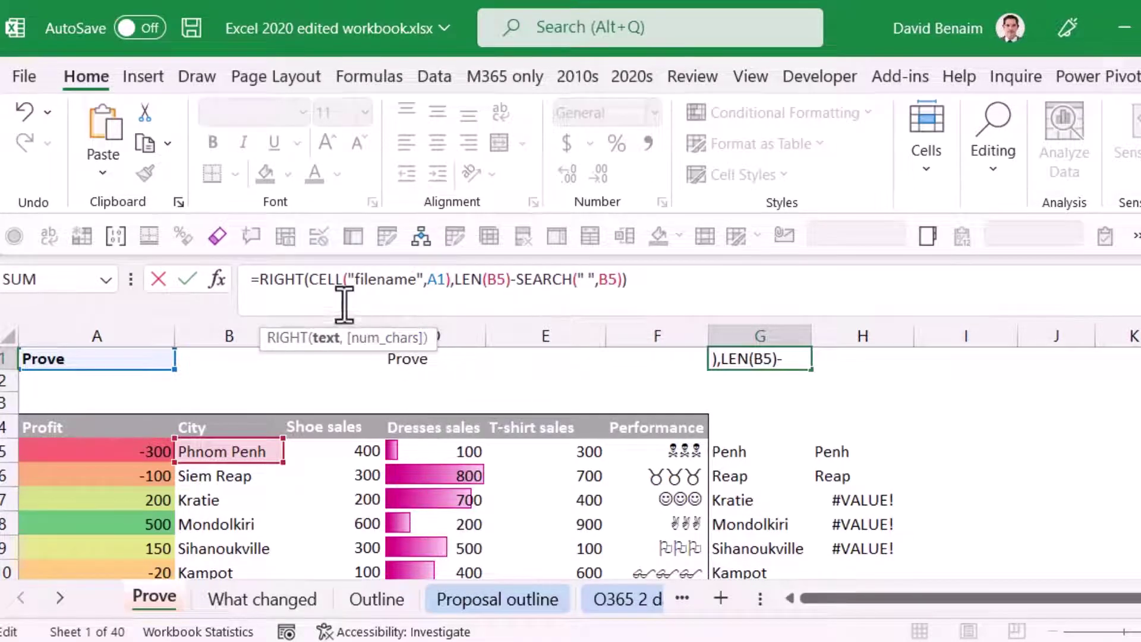
Replace the B5 references inside LEN and SEARCH in the G1 formula with CELL("filename",A1) and enter it
{"action": "left_click_drag", "start_coordinate": [311, 279], "coordinate": [446, 279]}
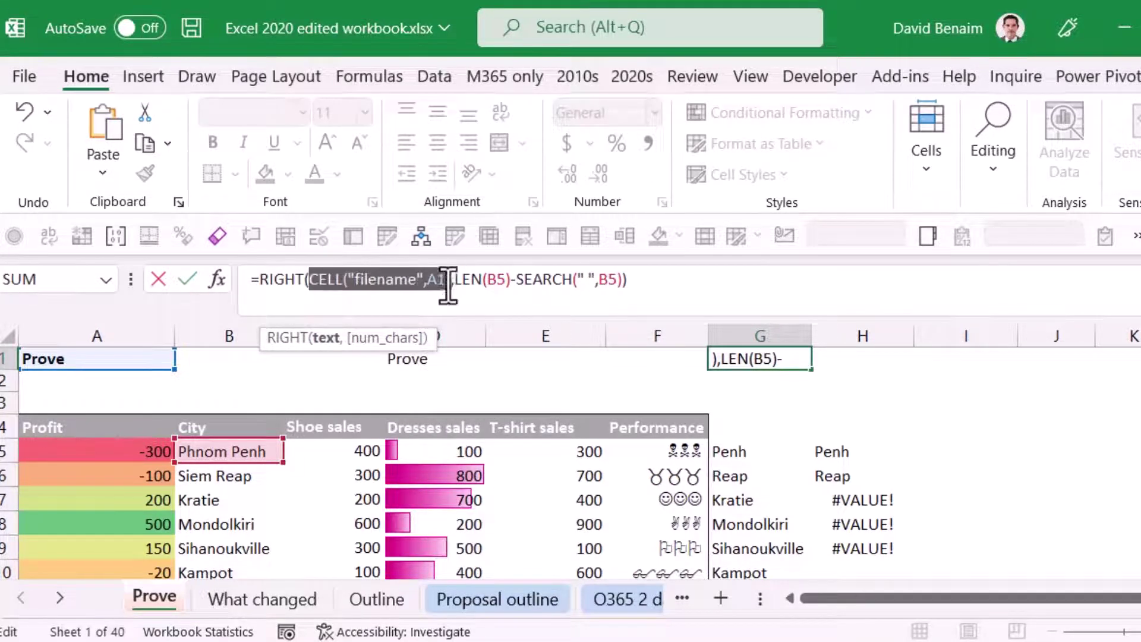
{"action": "right_click", "coordinate": [429, 280]}
{"action": "left_click", "coordinate": [483, 335]}
{"action": "left_click", "coordinate": [498, 279]}
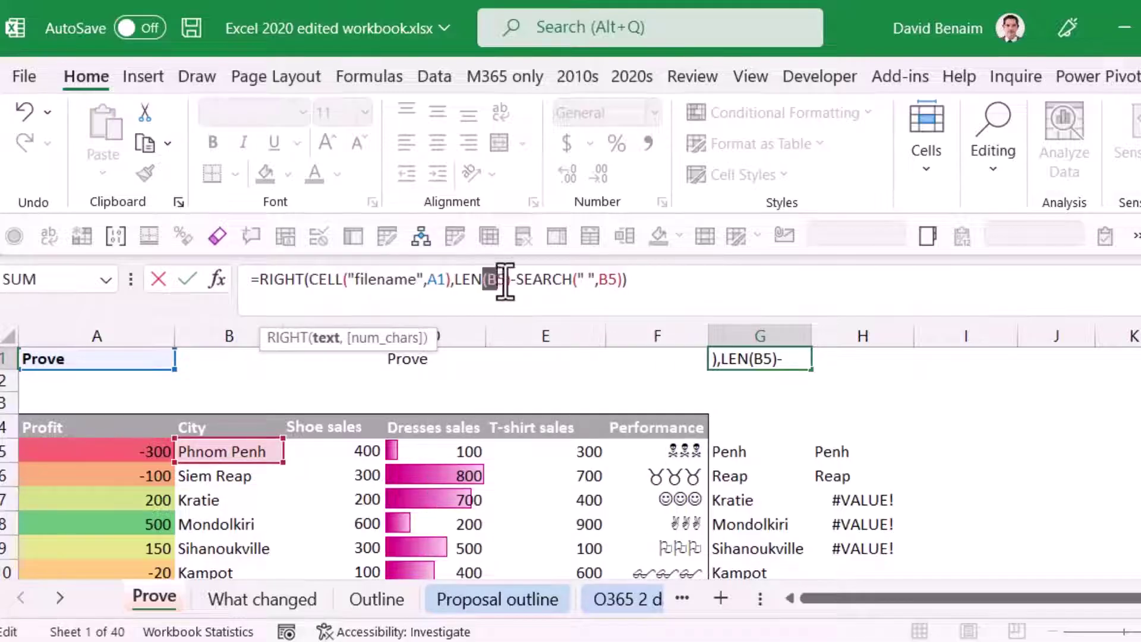
{"action": "double_click", "coordinate": [496, 280]}
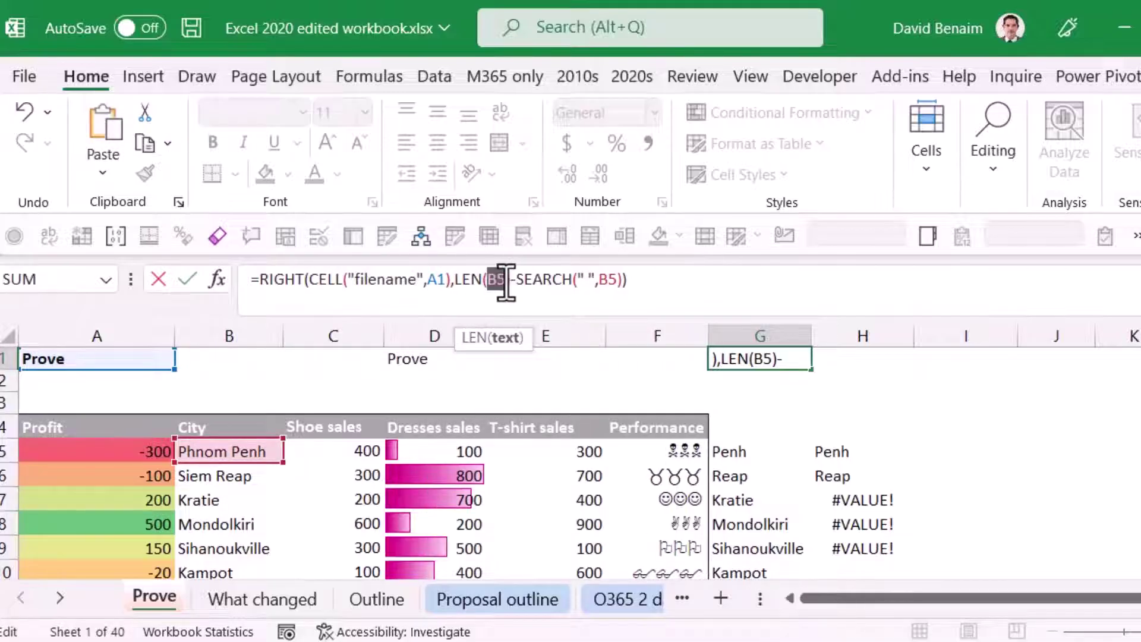
{"action": "key", "text": "ctrl+v"}
{"action": "double_click", "coordinate": [733, 279]}
{"action": "key", "text": "ctrl+v"}
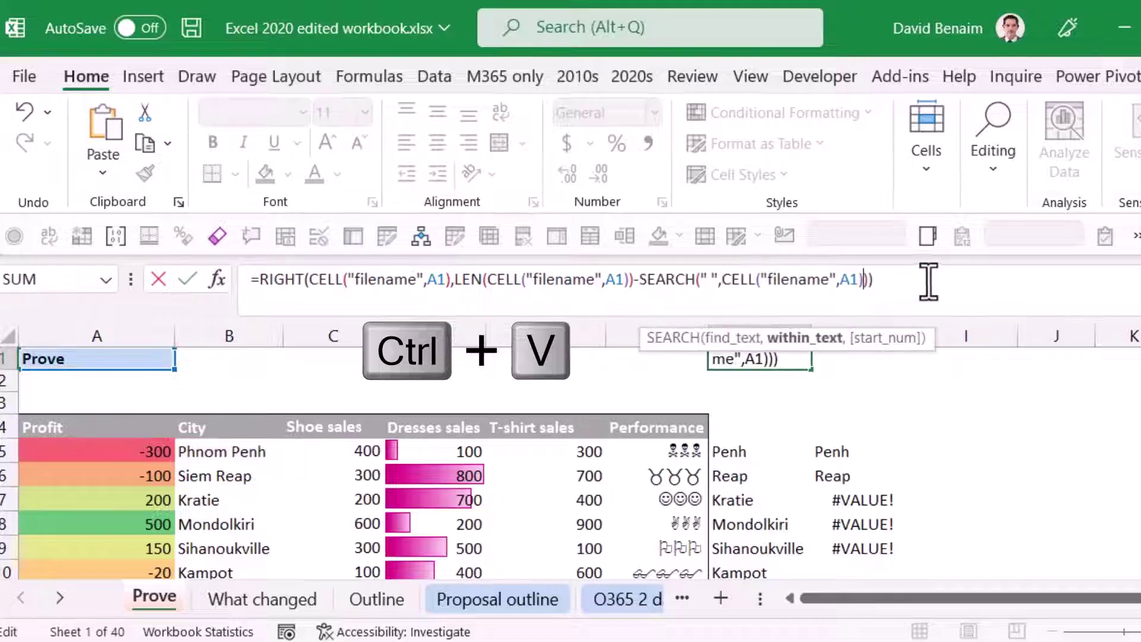
{"action": "key", "text": "Return"}
Set the SEARCH text in the G1 formula to "]" so only the sheet name is extracted
{"action": "scroll", "coordinate": [950, 287], "scroll_direction": "right", "scroll_amount": 1}
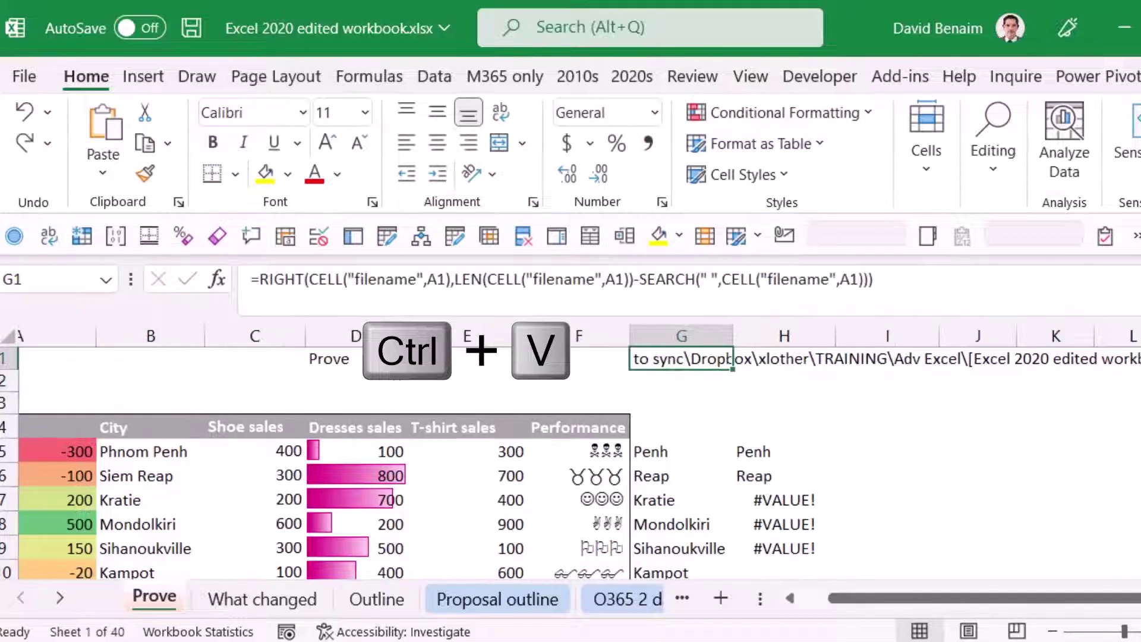
{"action": "left_click", "coordinate": [713, 279]}
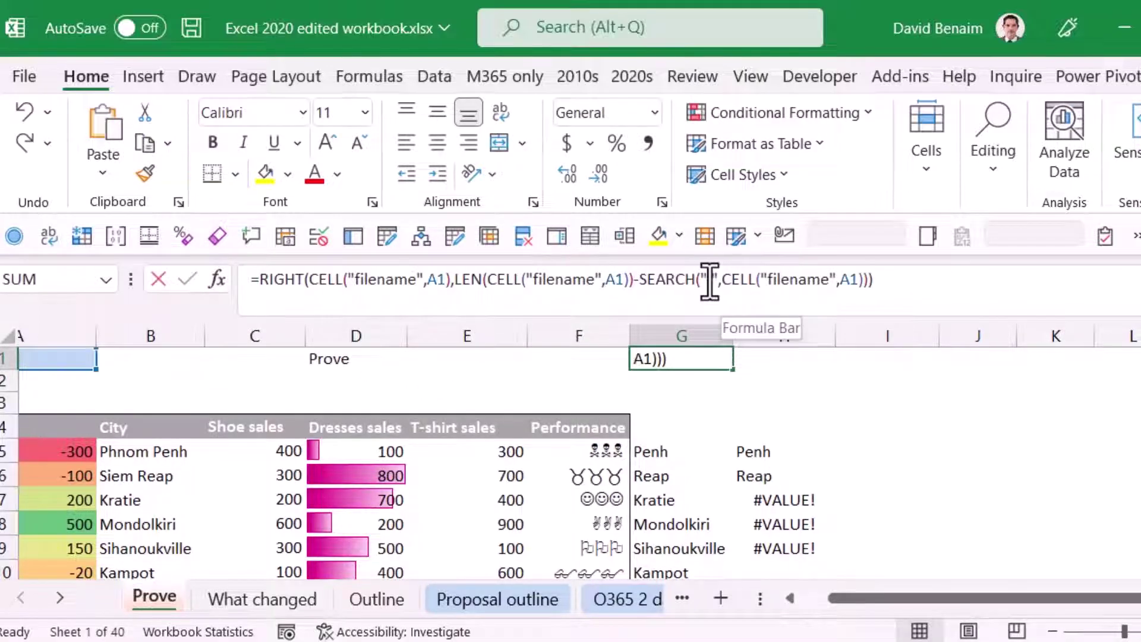
{"action": "type", "text": "]"}
{"action": "key", "text": "ctrl+Return"}
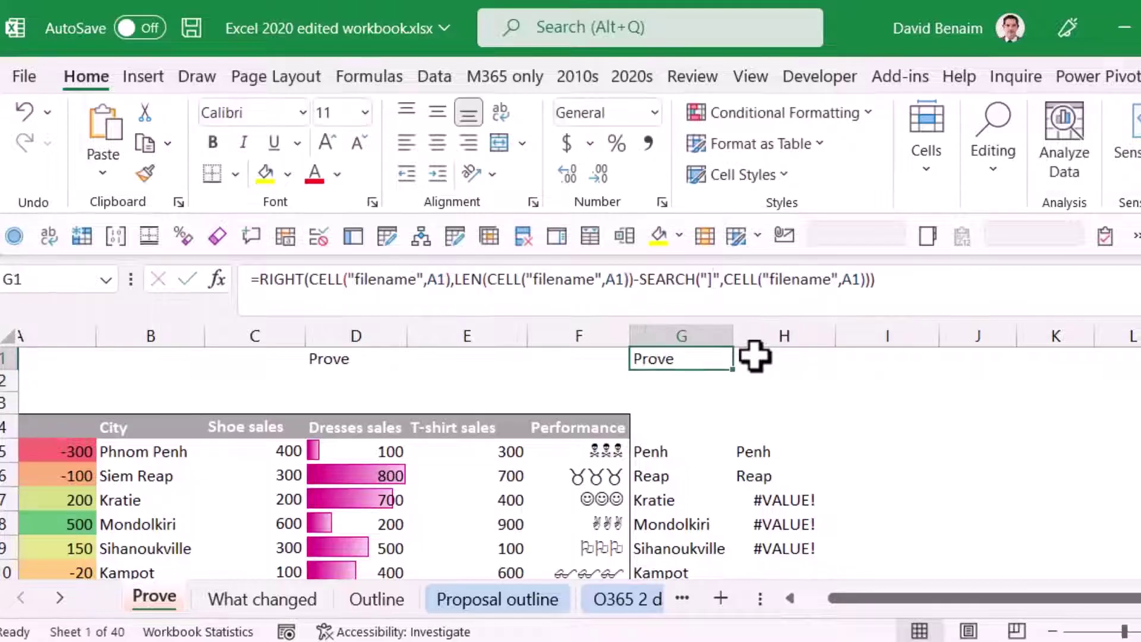
Copy the G1 formula text into cell C1 of the Outline sheet and review the pasted formula
{"action": "left_click_drag", "start_coordinate": [925, 279], "coordinate": [112, 237]}
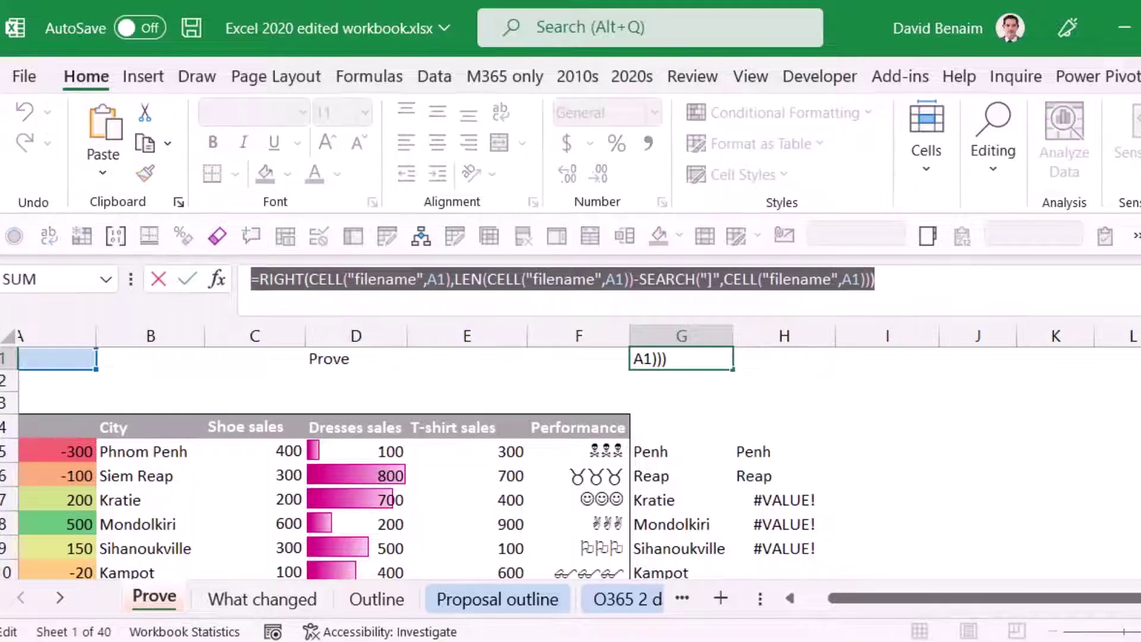
{"action": "key", "text": "Escape"}
{"action": "left_click", "coordinate": [379, 600]}
{"action": "left_click", "coordinate": [721, 360]}
{"action": "key", "text": "ctrl+v"}
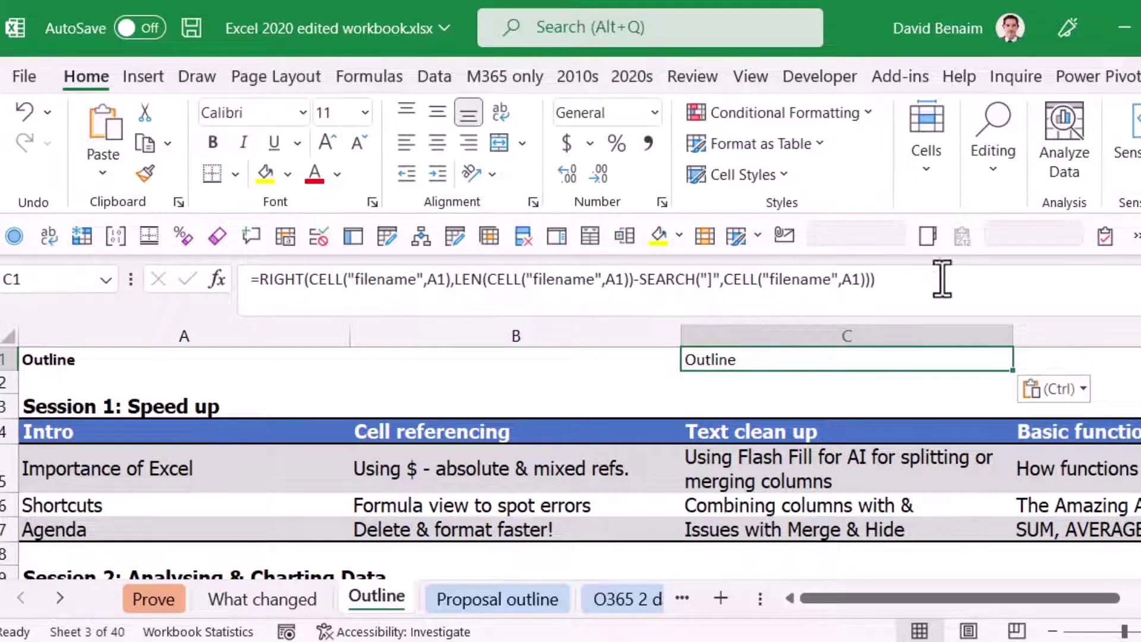
{"action": "left_click_drag", "start_coordinate": [943, 275], "coordinate": [219, 280]}
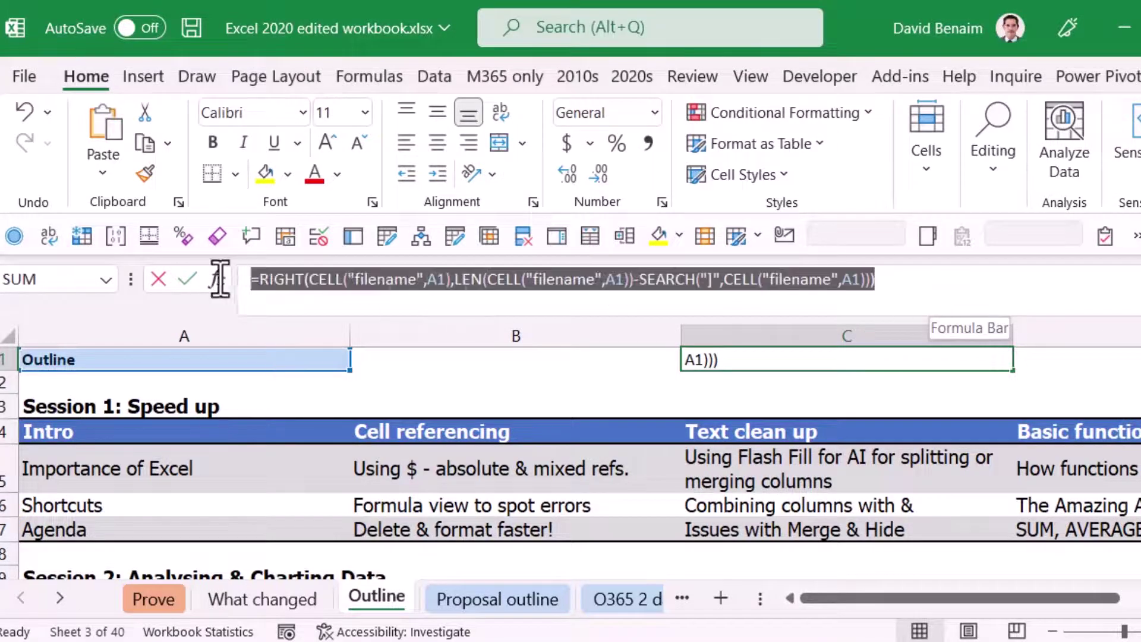
{"action": "key", "text": "Escape"}
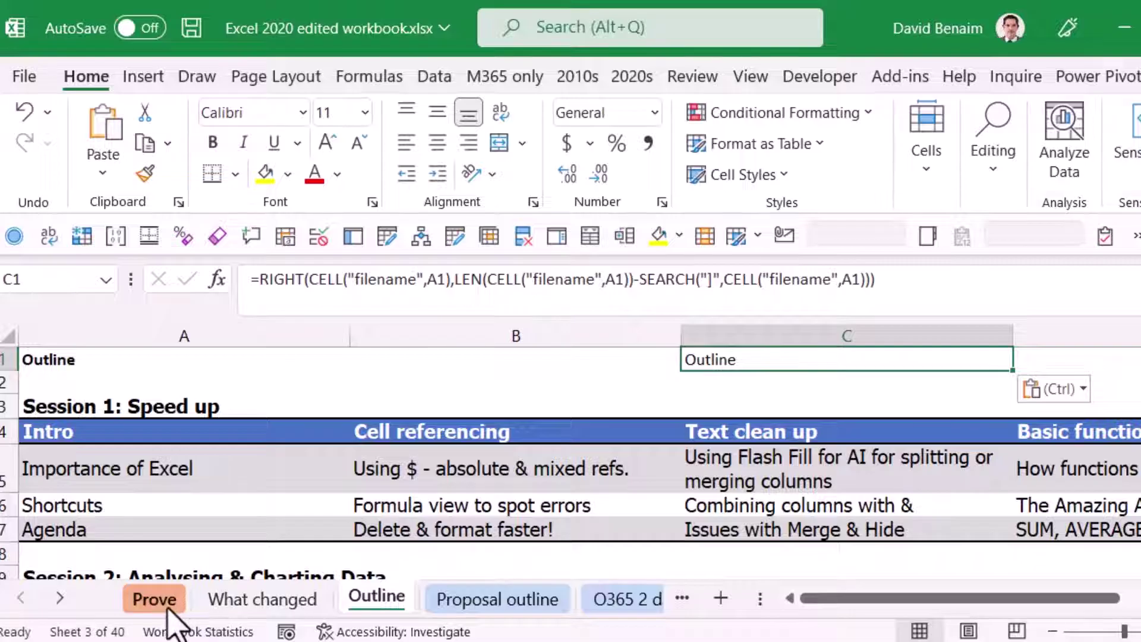
On the Prove sheet, enter =text in cell I1 after browsing the suggested text functions down to TEXTSPLIT
{"action": "left_click", "coordinate": [162, 604]}
{"action": "left_click", "coordinate": [868, 363]}
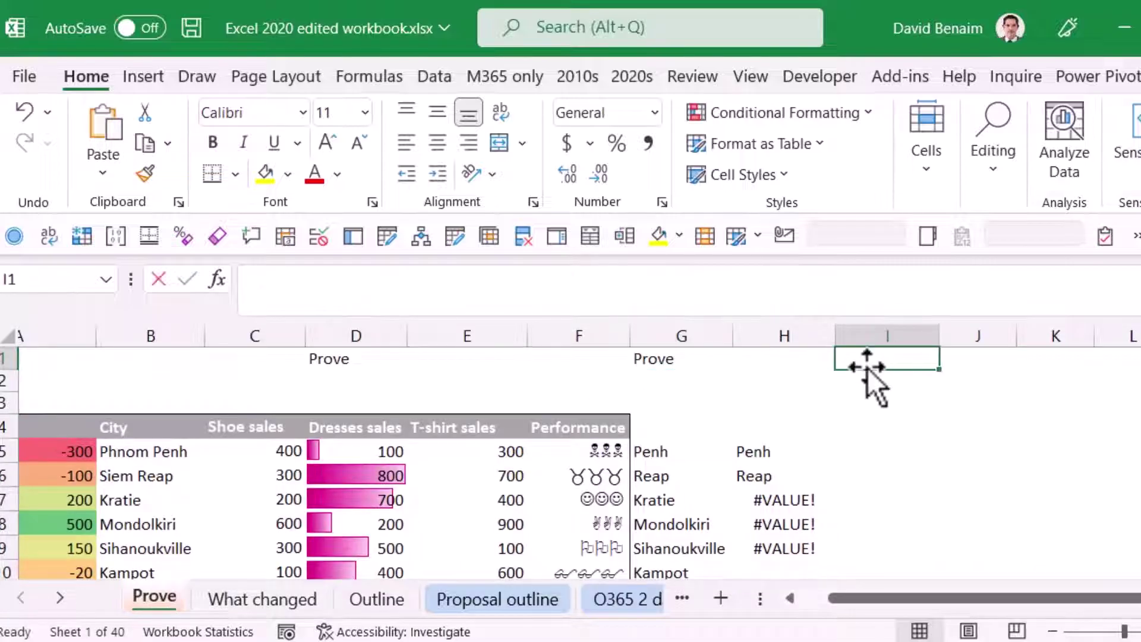
{"action": "type", "text": "=text"}
{"action": "key", "text": "Down"}
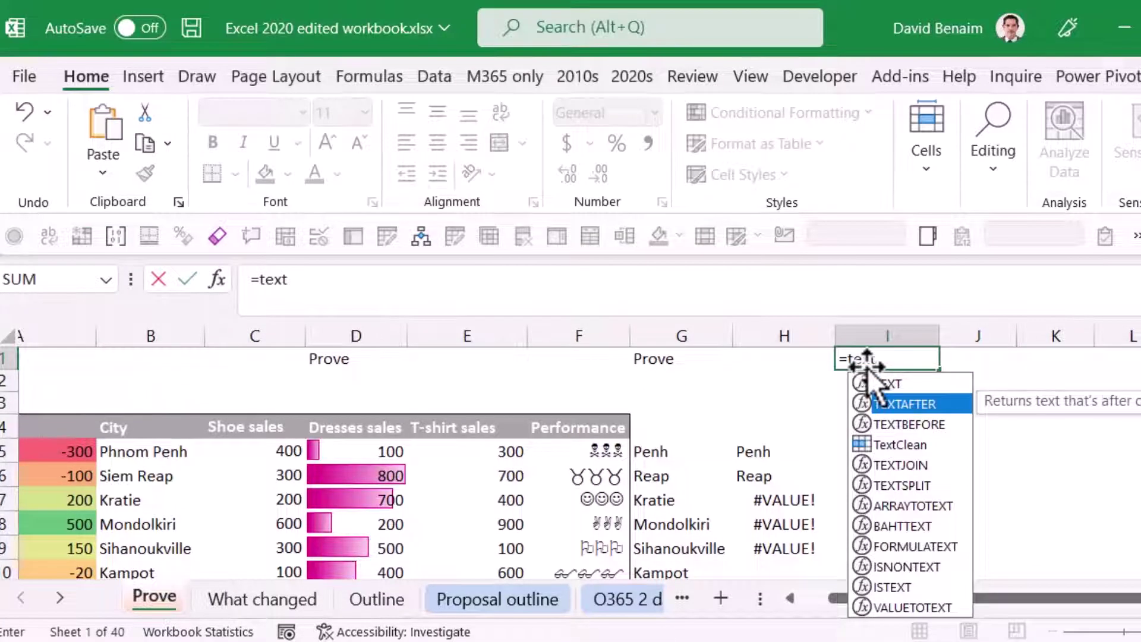
{"action": "key", "text": "Down"}
{"action": "key", "text": "Down"}
{"action": "key", "text": "Down"}
{"action": "key", "text": "Down"}
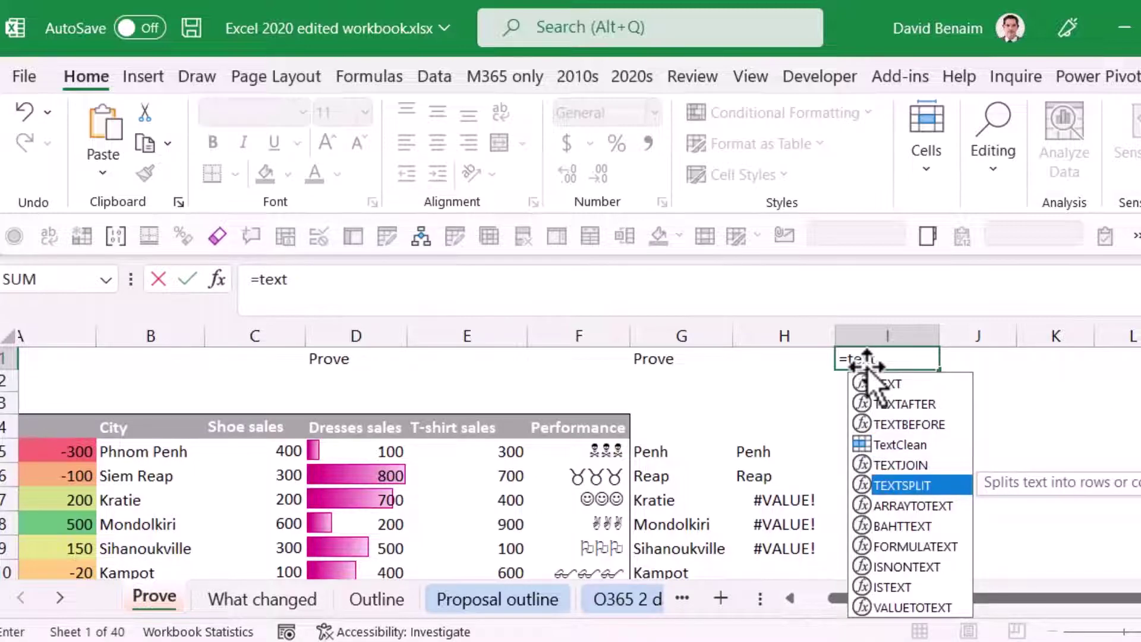
{"action": "key", "text": "Return"}
Enter =TEXTSPLIT(B5," ") in cell I5 to split the city name at spaces, and fill it down to I9
{"action": "key", "text": "Down"}
{"action": "key", "text": "Down"}
{"action": "key", "text": "Down"}
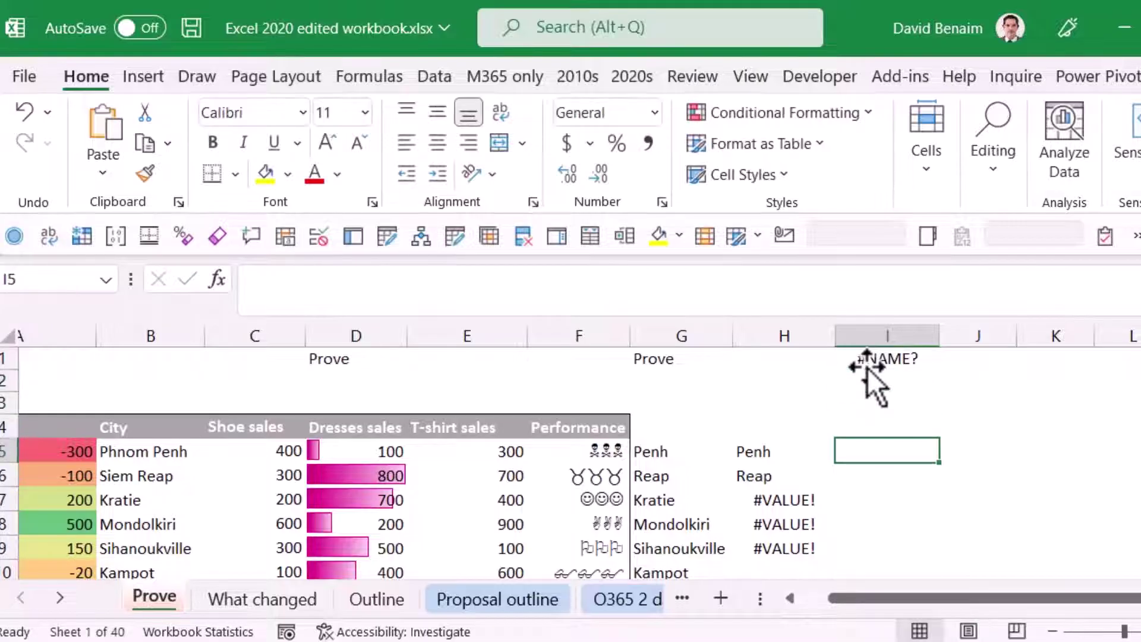
{"action": "type", "text": "=text"}
{"action": "key", "text": "Down"}
{"action": "key", "text": "Down"}
{"action": "key", "text": "Down"}
{"action": "key", "text": "Down"}
{"action": "key", "text": "Down"}
{"action": "key", "text": "Tab"}
{"action": "key", "text": "Left"}
{"action": "key", "text": "Left"}
{"action": "key", "text": "Left"}
{"action": "key", "text": "Left"}
{"action": "key", "text": "Left"}
{"action": "key", "text": "Left"}
{"action": "key", "text": "Left"}
{"action": "key", "text": "Left"}
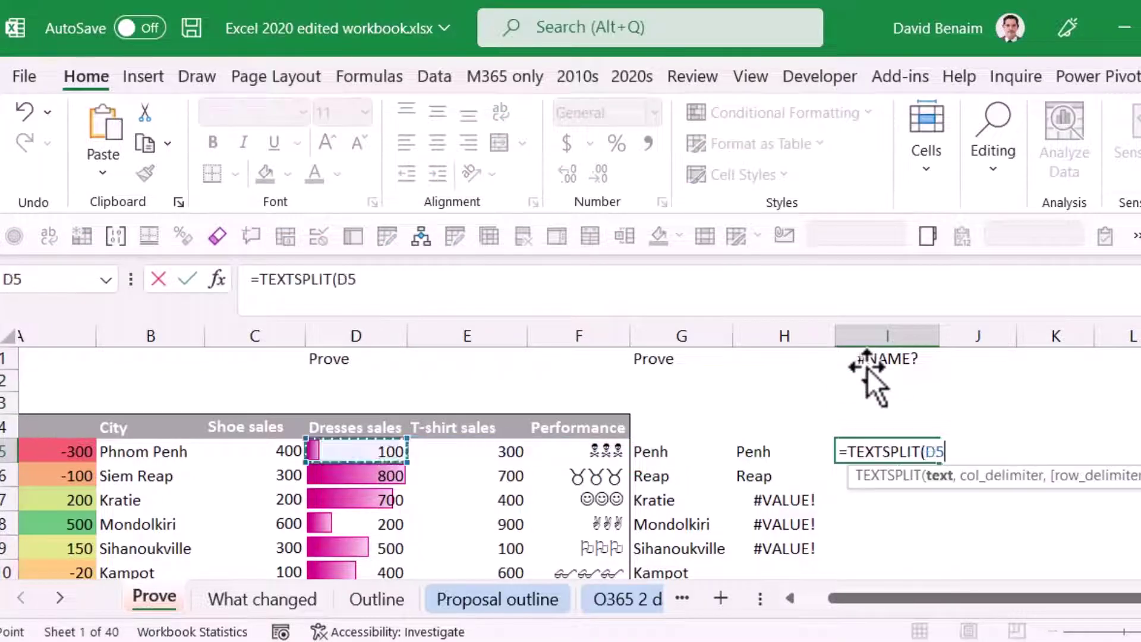
{"action": "key", "text": "Right"}
{"action": "type", "text": ",\" \""}
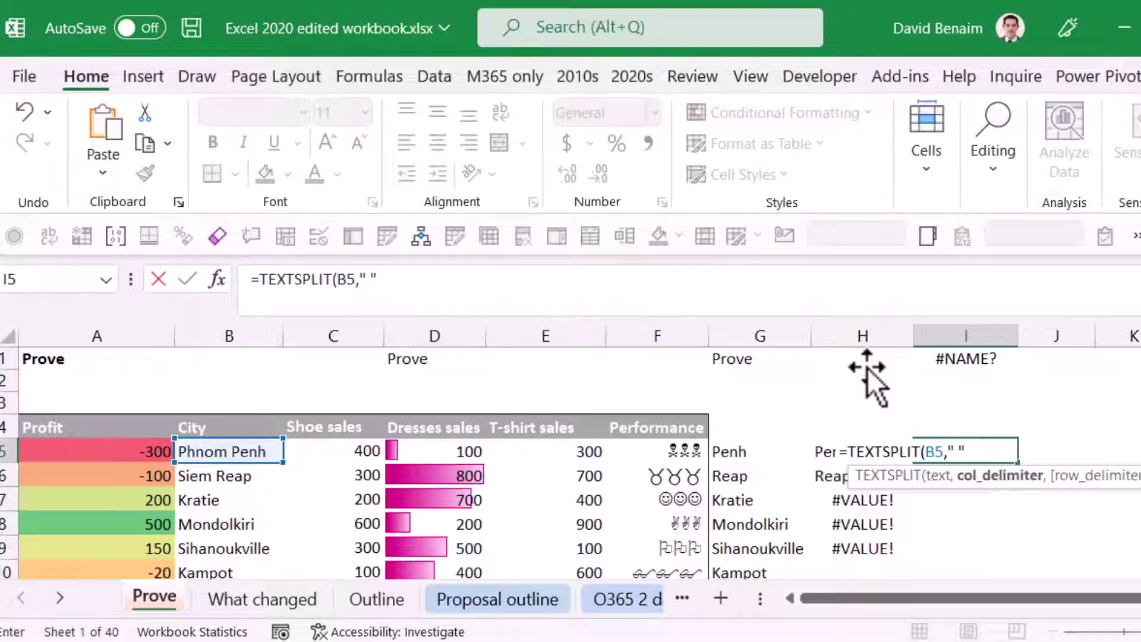
{"action": "key", "text": "Return"}
{"action": "key", "text": "Up"}
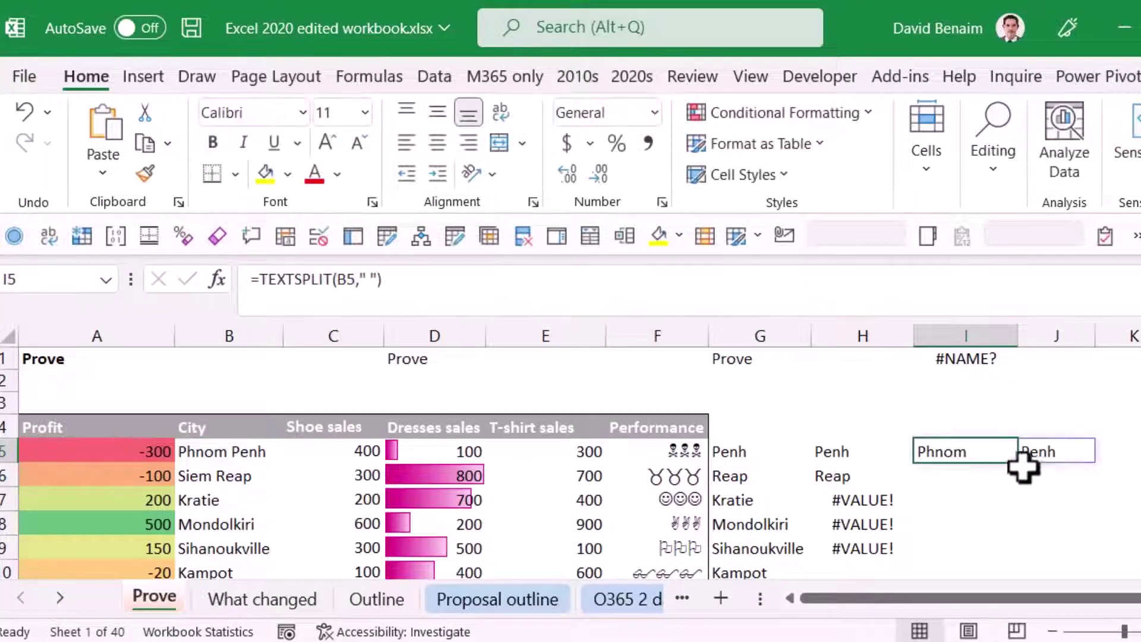
{"action": "left_click_drag", "start_coordinate": [1018, 463], "coordinate": [1018, 560]}
Change the city name in cell B8 to Mon dol iri to test splitting into several words
{"action": "left_click", "coordinate": [224, 528]}
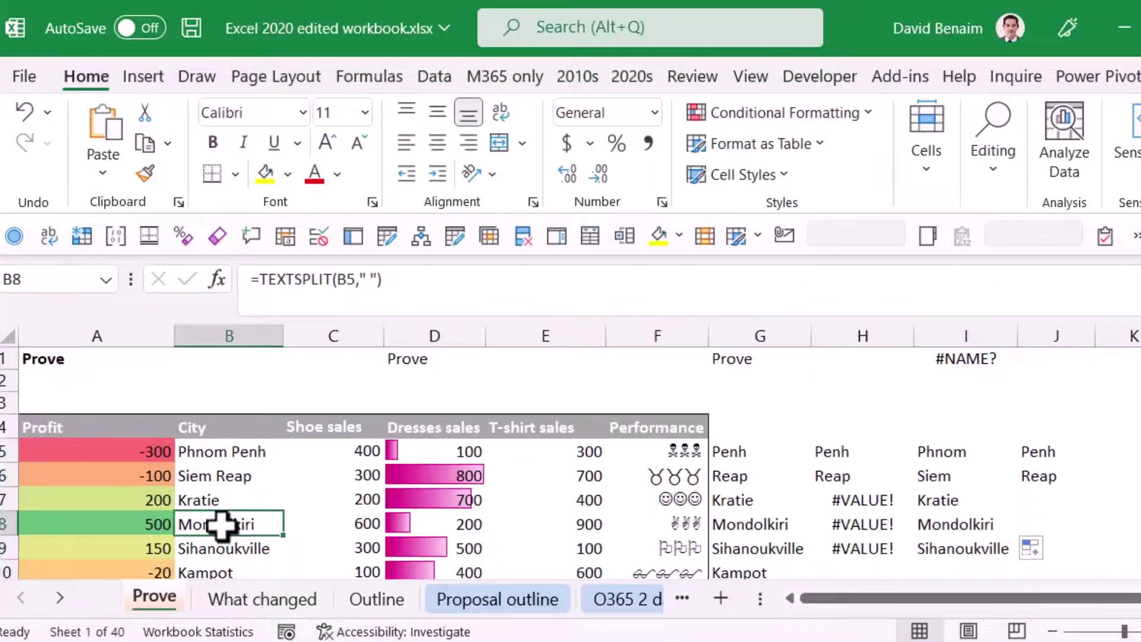
{"action": "left_click", "coordinate": [274, 280]}
{"action": "left_click_drag", "start_coordinate": [314, 280], "coordinate": [302, 280]}
{"action": "key", "text": "Return"}
{"action": "key", "text": "Up"}
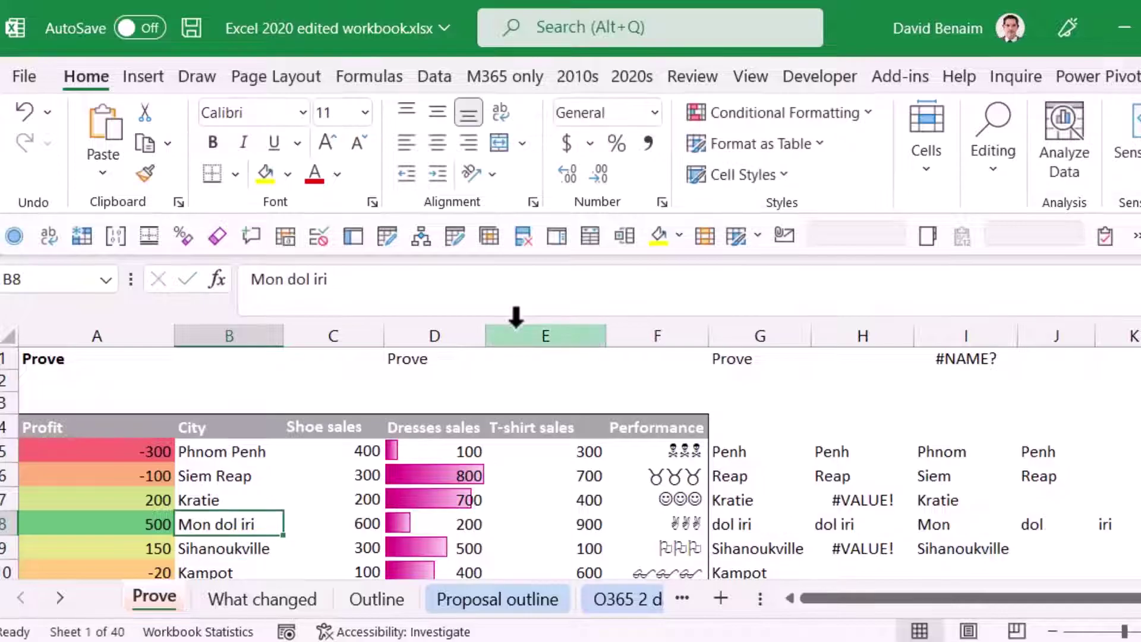
Examine the TEXTSPLIT formulas and their split city names in columns I to K of rows 5 to 9
{"action": "key", "text": "Right"}
{"action": "key", "text": "Right"}
{"action": "key", "text": "Right"}
{"action": "key", "text": "Right"}
{"action": "key", "text": "Right"}
{"action": "key", "text": "Right"}
{"action": "key", "text": "Right"}
{"action": "key", "text": "Up"}
{"action": "key", "text": "Up"}
{"action": "key", "text": "Down"}
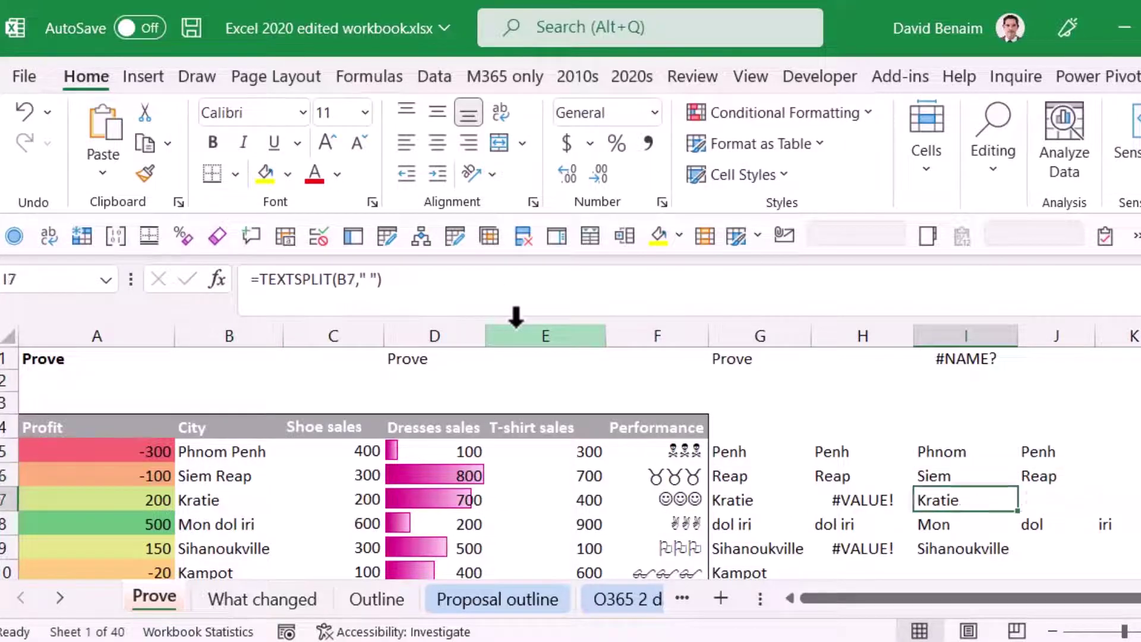
{"action": "key", "text": "Up"}
{"action": "key", "text": "Up"}
{"action": "key", "text": "Up"}
{"action": "key", "text": "Up"}
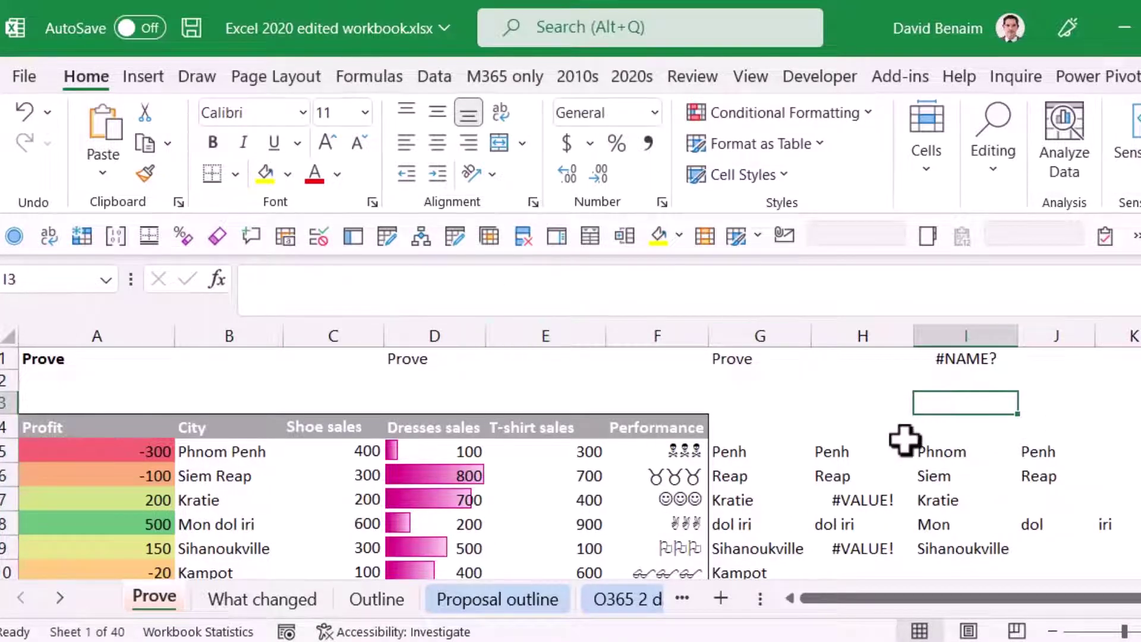
{"action": "left_click_drag", "start_coordinate": [921, 452], "coordinate": [1110, 538]}
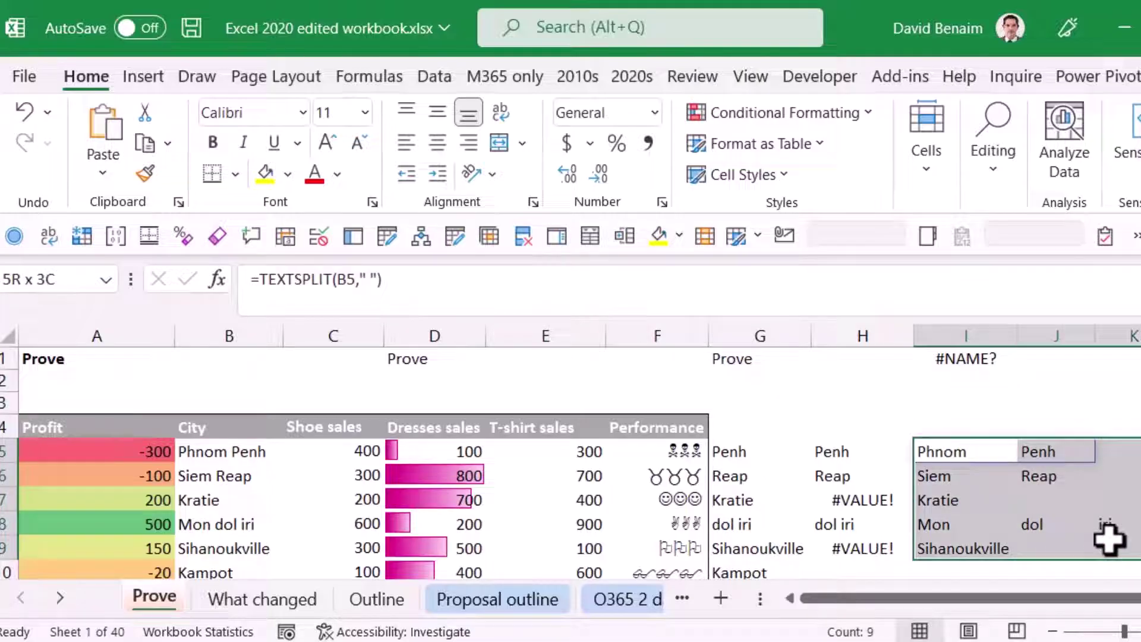
{"action": "left_click", "coordinate": [959, 384]}
Check the account page for the Office subscription, Excel version and update channel, and return to the worksheet
{"action": "left_click", "coordinate": [112, 365]}
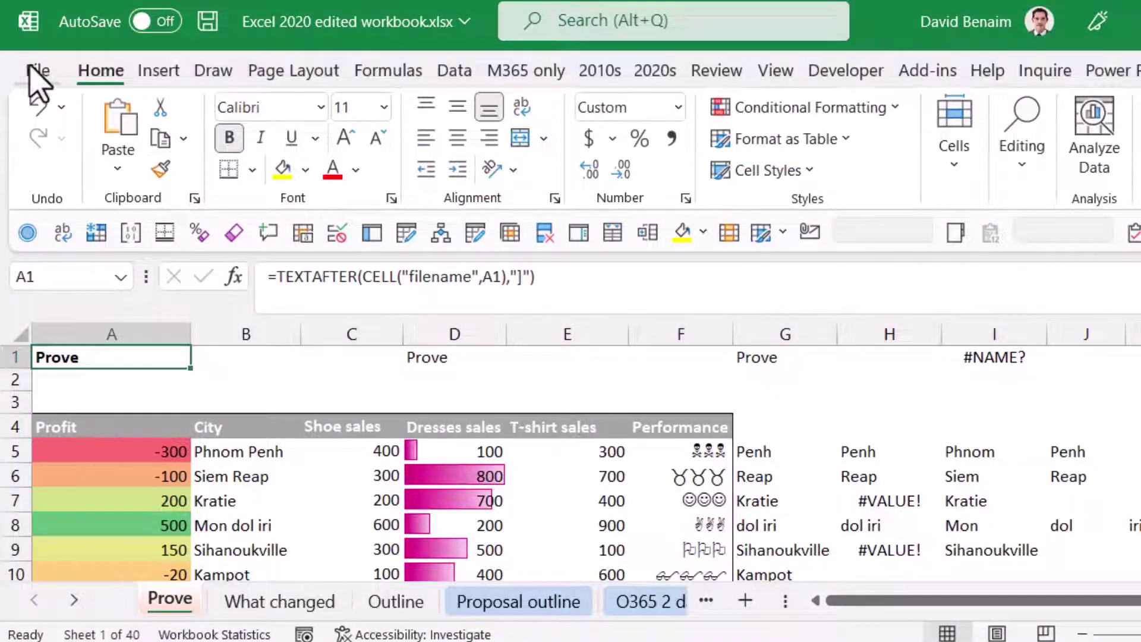
{"action": "left_click", "coordinate": [36, 70]}
{"action": "left_click", "coordinate": [84, 606]}
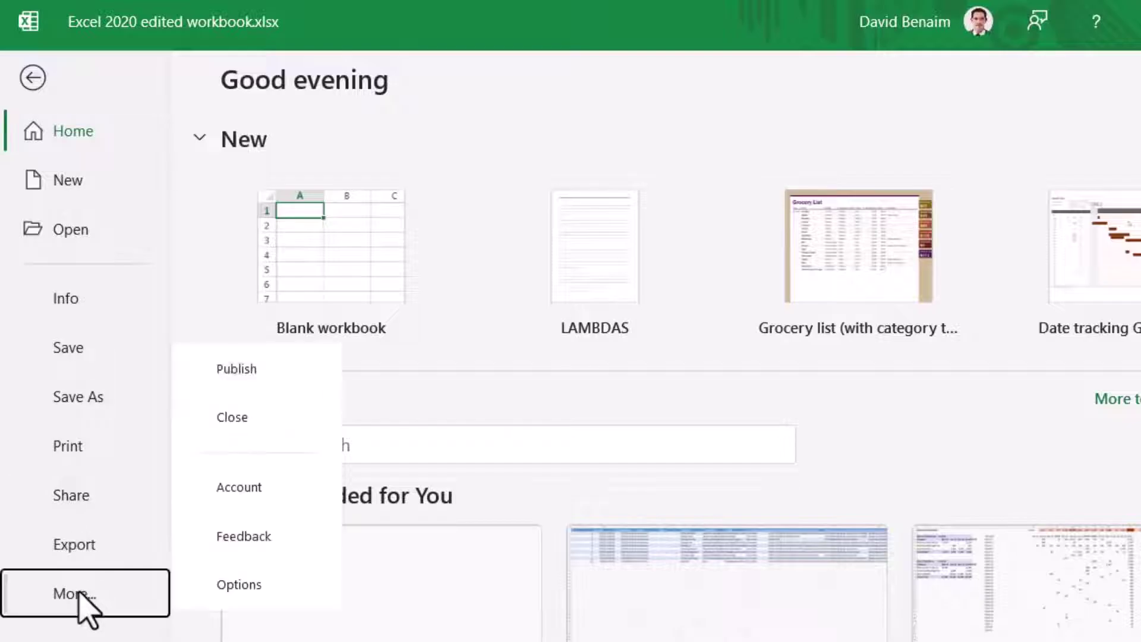
{"action": "left_click", "coordinate": [284, 491]}
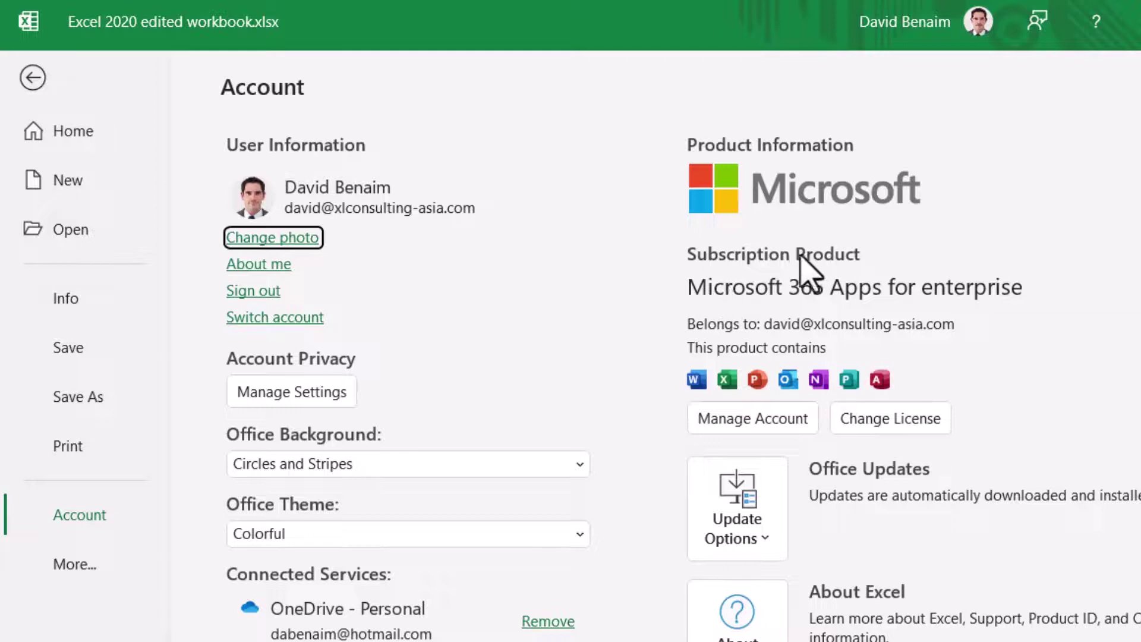
{"action": "scroll", "coordinate": [998, 308], "scroll_direction": "down", "scroll_amount": 3}
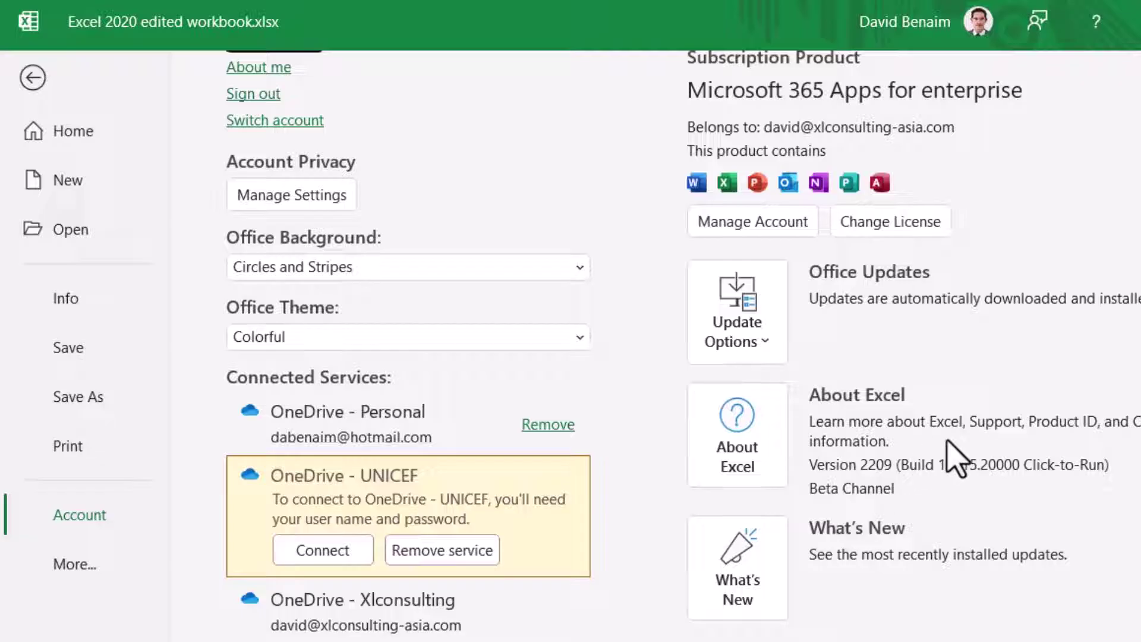
{"action": "key", "text": "Escape"}
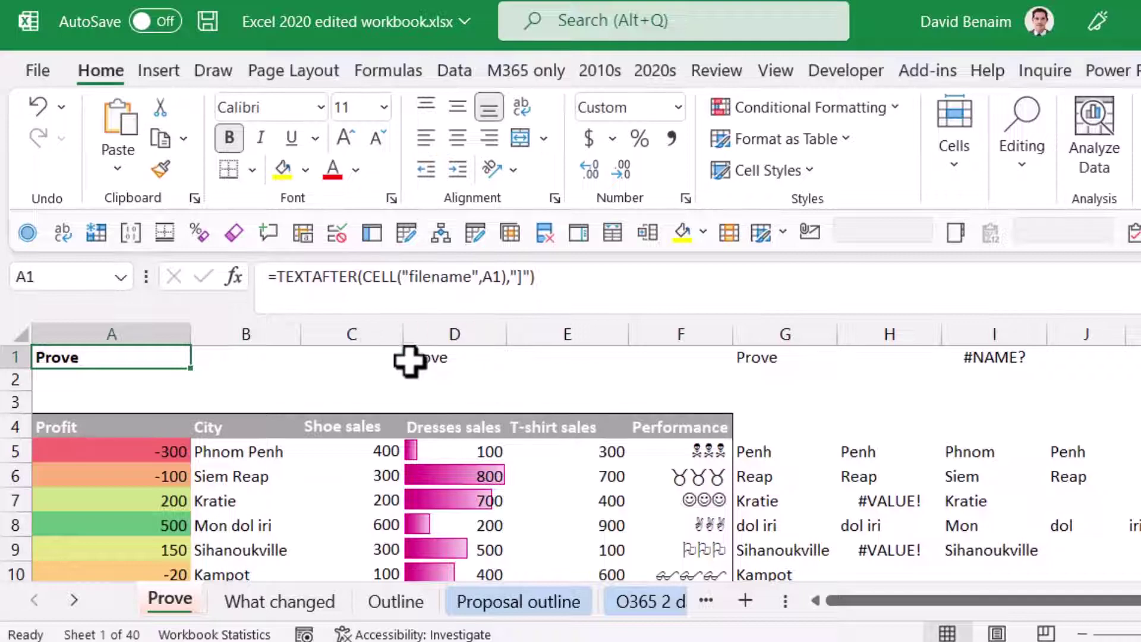
Select cell D1 to check its sheet-name formula
{"action": "left_click", "coordinate": [370, 355]}
{"action": "key", "text": "Right"}
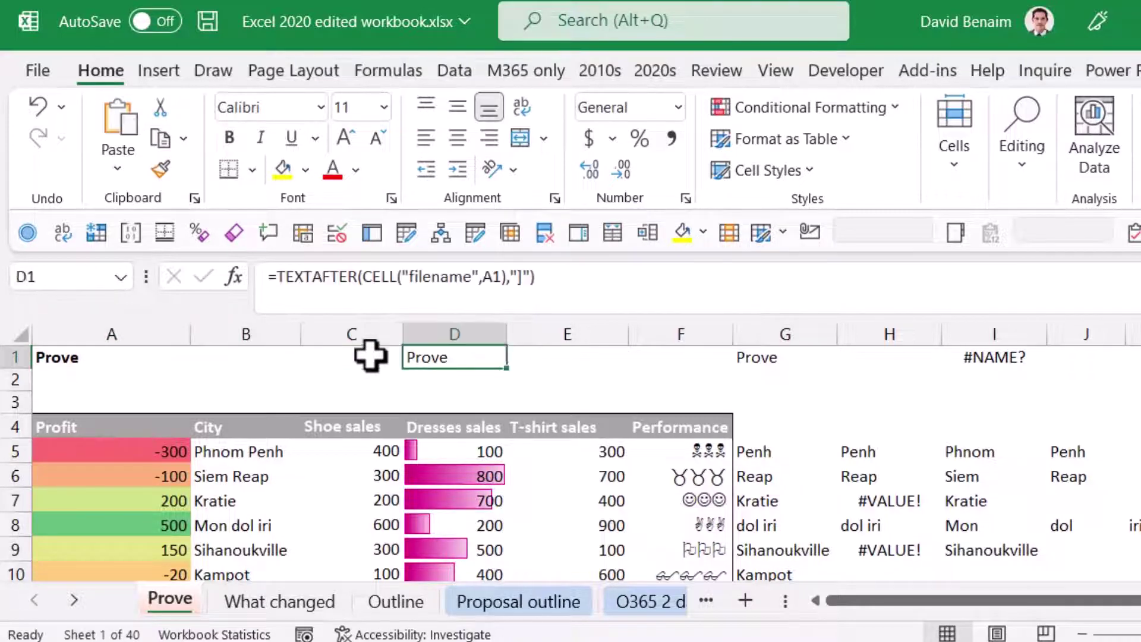